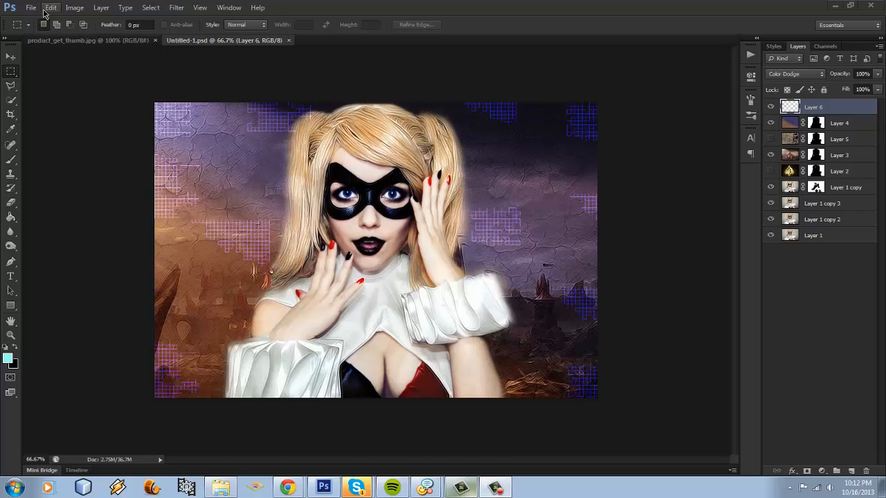
# Step: Start a new document and set its size to 1200 pixels wide by 800 pixels high
pyautogui.click(31, 8)
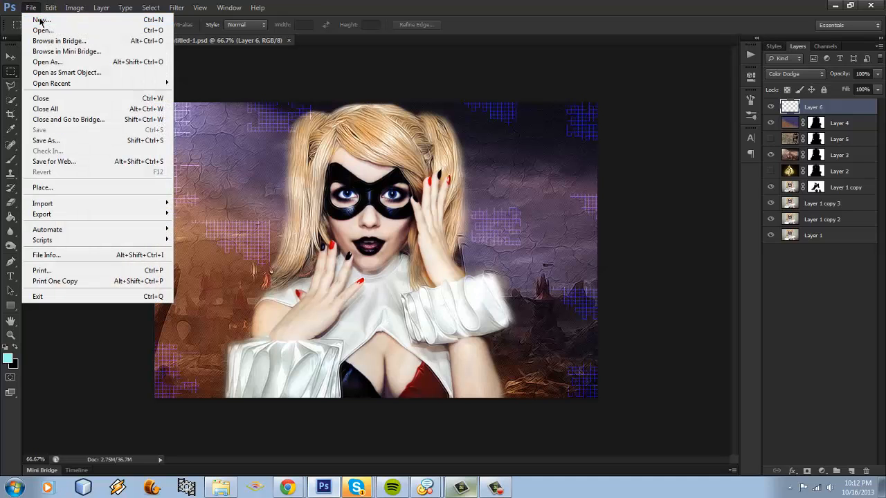
pyautogui.click(46, 21)
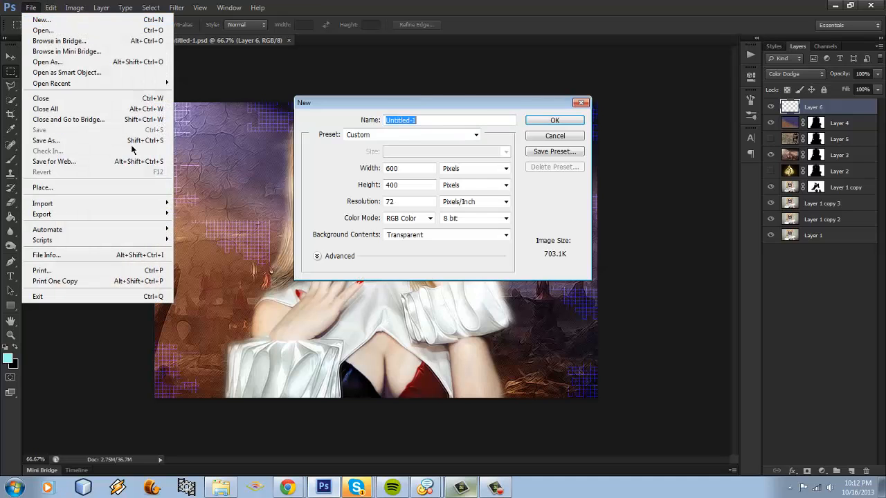
pyautogui.doubleClick(408, 169)
pyautogui.press('BackSpace')
pyautogui.hotkey('ctrl', 'z')
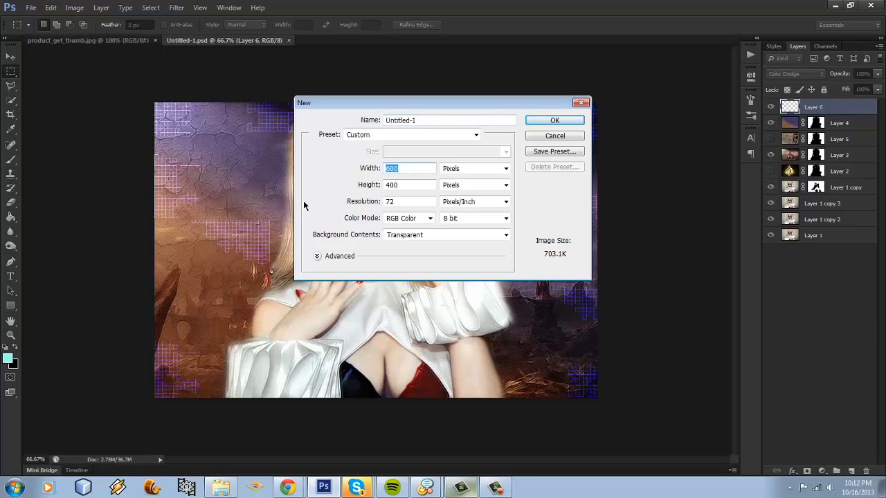
pyautogui.write('1200')
pyautogui.press('Tab')
pyautogui.press('Tab')
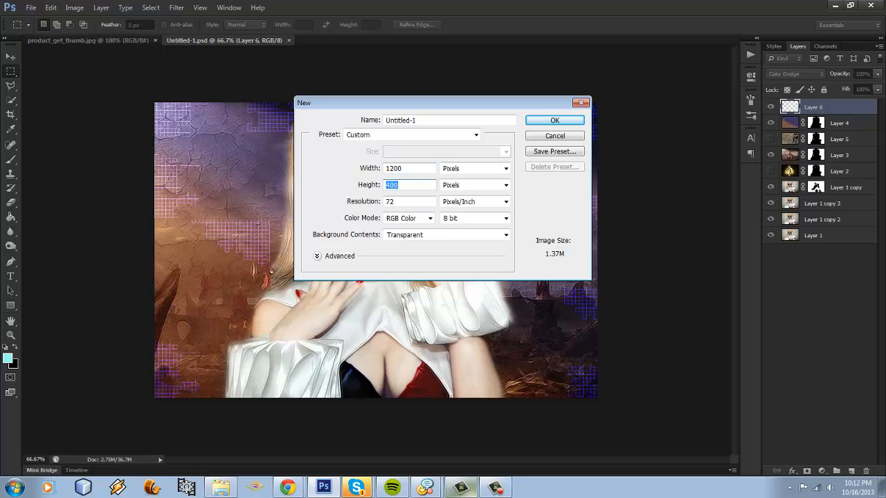
pyautogui.write('800')
# Step: Choose transparent background contents, name the new document "twisted" and create it
pyautogui.click(394, 235)
pyautogui.click(400, 261)
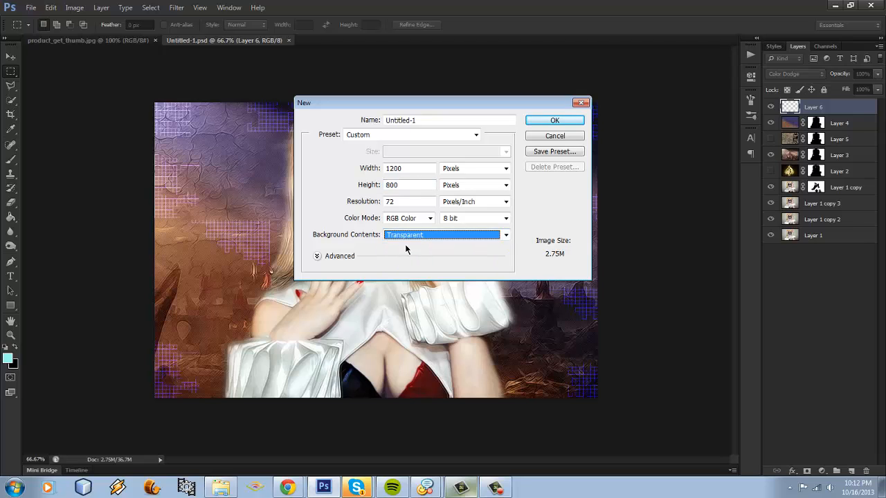
pyautogui.moveTo(423, 120); pyautogui.dragTo(355, 130)
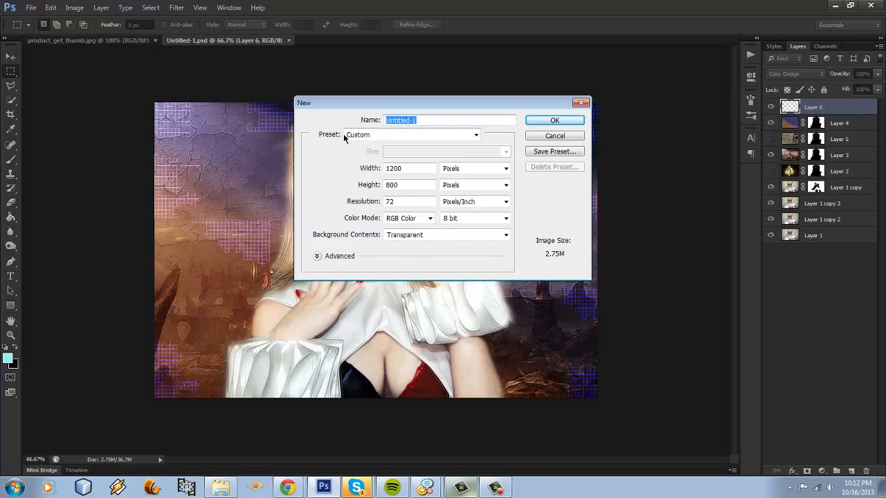
pyautogui.write('t')
pyautogui.click(572, 121)
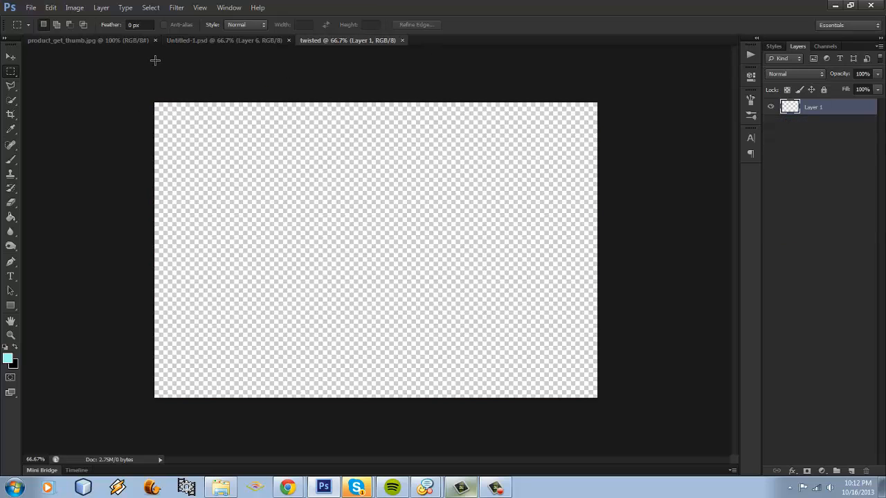
# Step: Copy the red-haired woman's picture from product_get_thumb.jpg into the twisted document, placing it at the canvas's lower edge
pyautogui.click(129, 43)
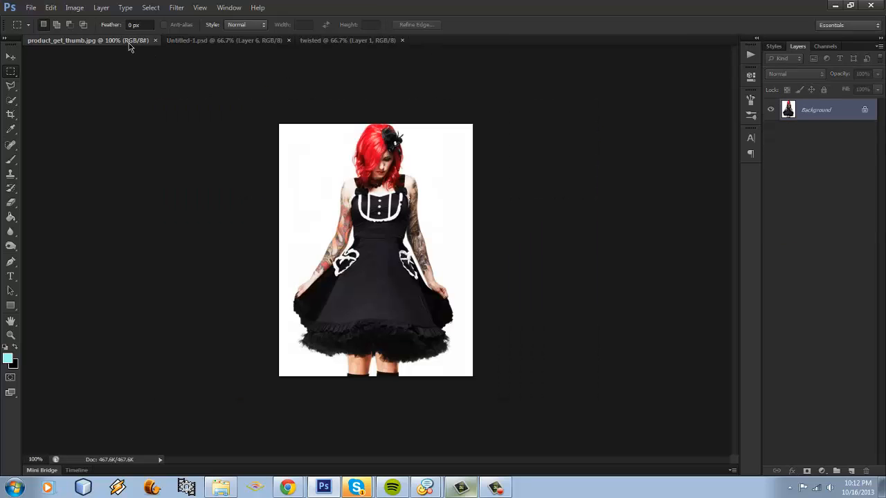
pyautogui.click(8, 58)
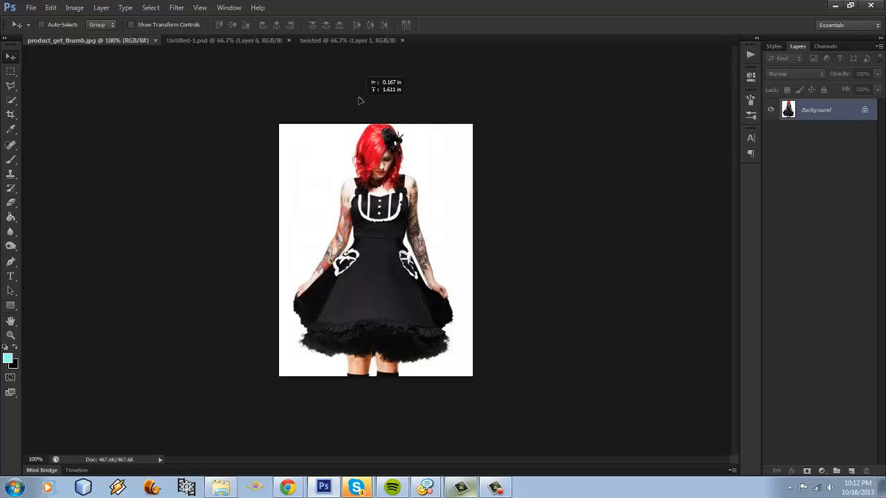
pyautogui.moveTo(359, 99); pyautogui.dragTo(369, 320)
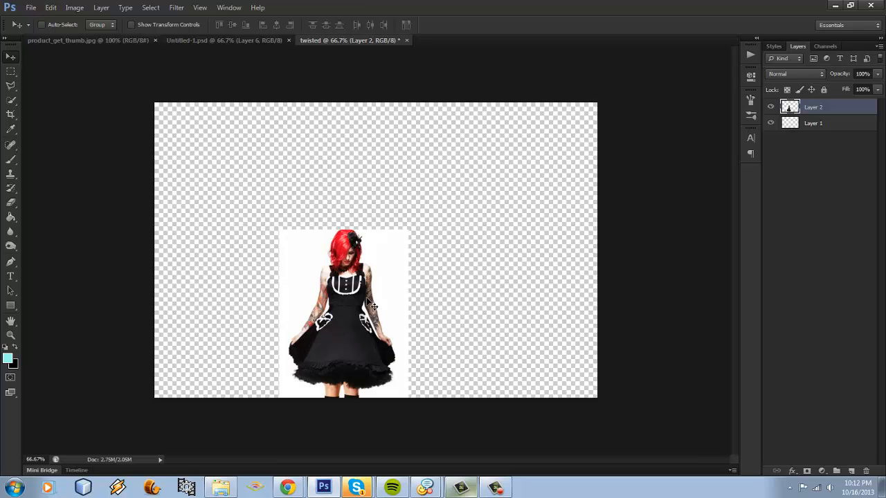
# Step: Free Transform the woman's layer, enlarging it to about 176% so it spans the canvas height, and apply it
pyautogui.click(51, 10)
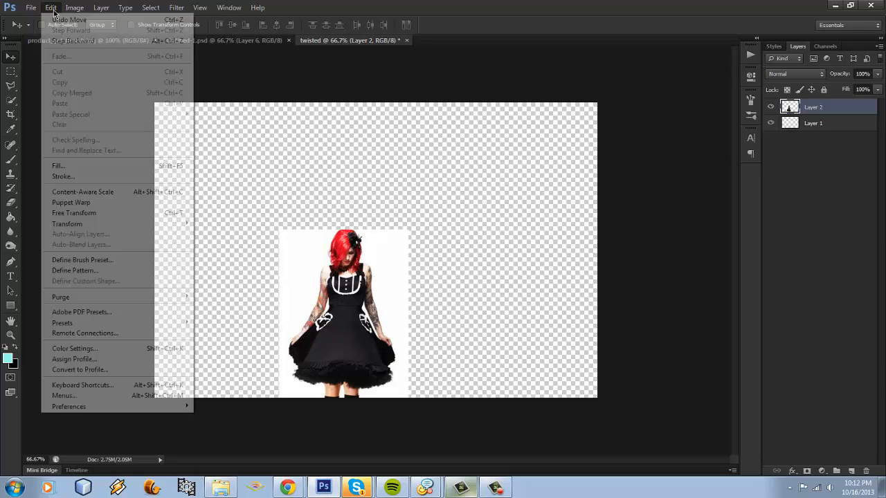
pyautogui.moveTo(109, 226)
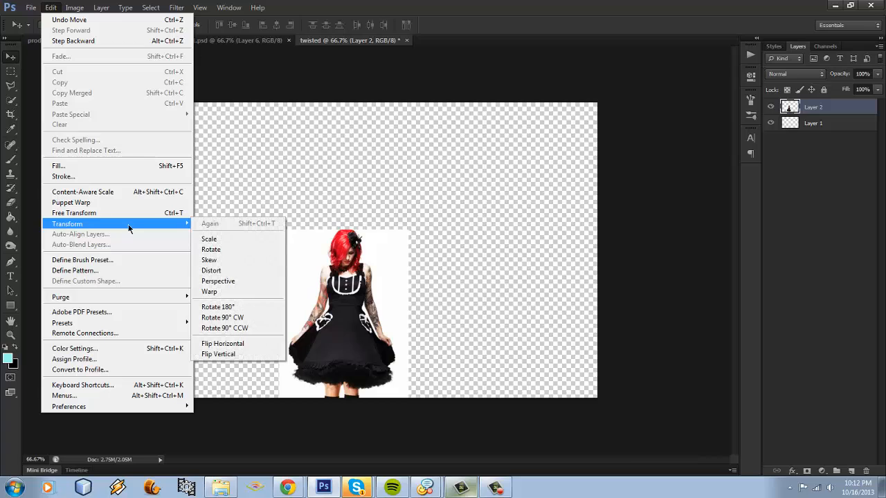
pyautogui.click(485, 14)
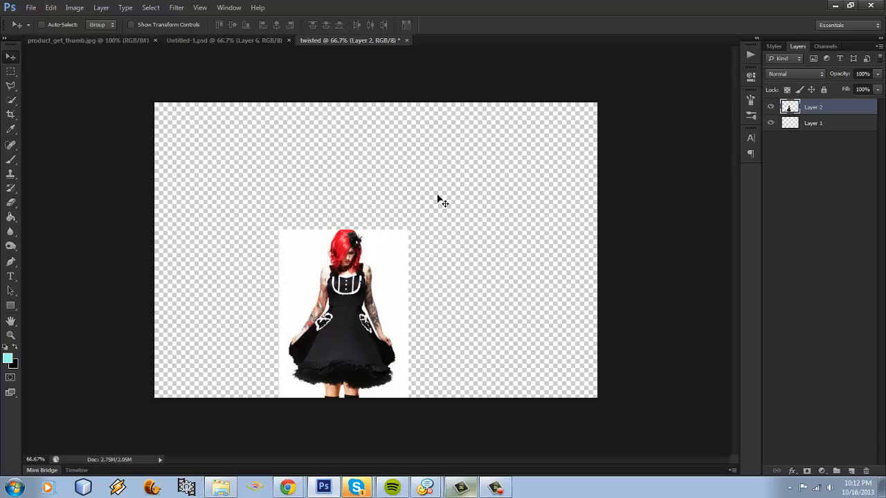
pyautogui.hotkey('ctrl', 't')
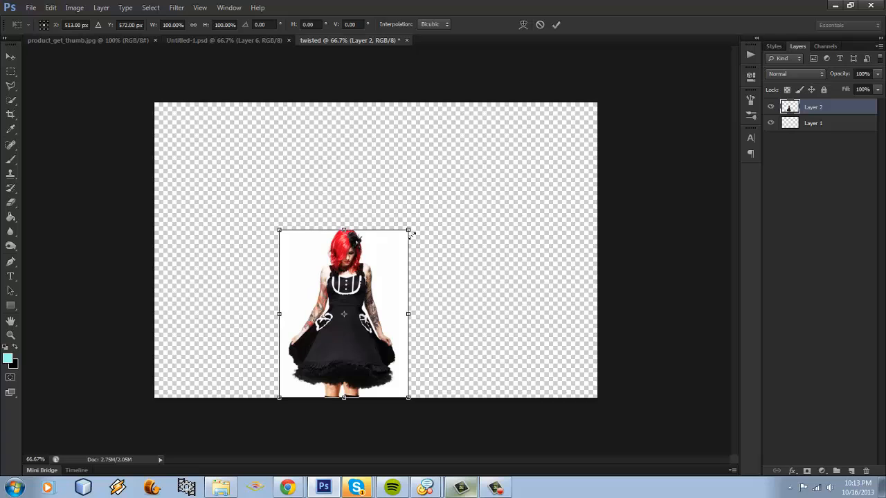
pyautogui.moveTo(411, 236); pyautogui.dragTo(521, 115)
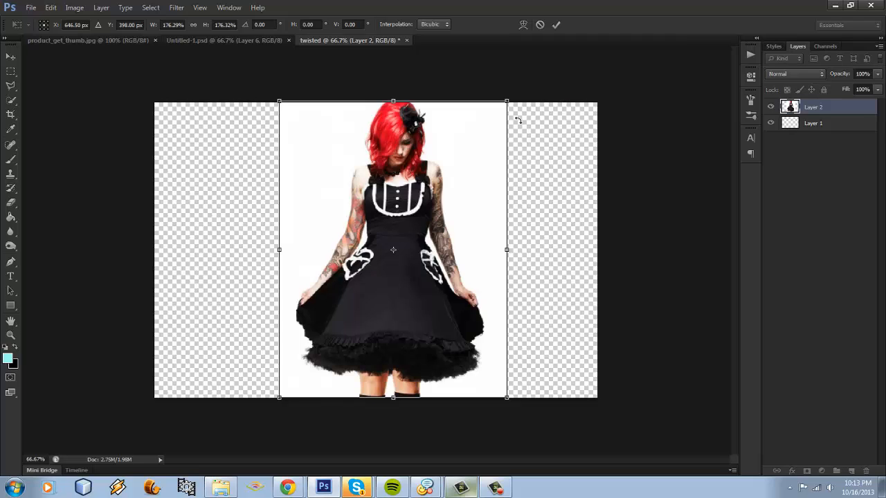
pyautogui.click(11, 59)
pyautogui.click(386, 188)
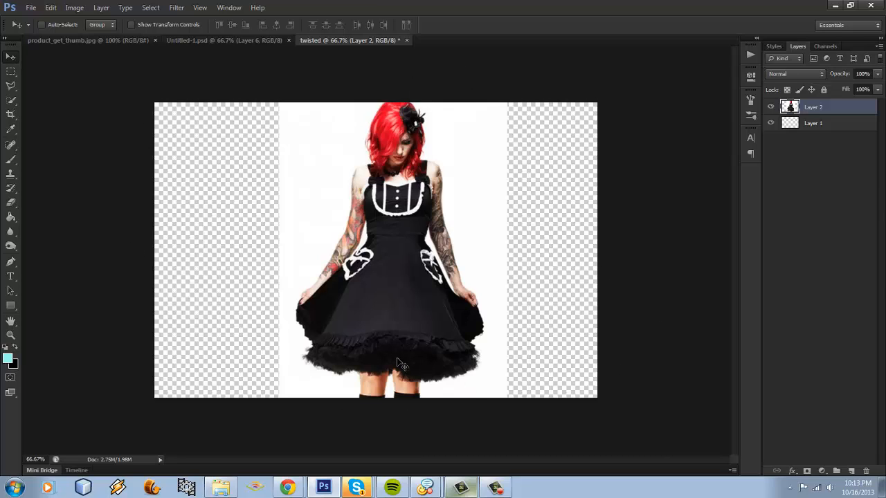
# Step: Switch to Chrome and copy the planet artwork image
pyautogui.click(287, 488)
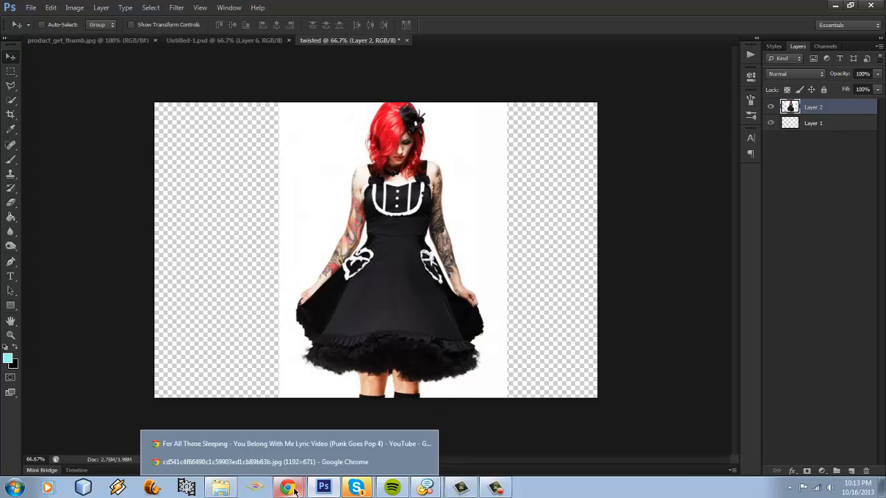
pyautogui.click(284, 462)
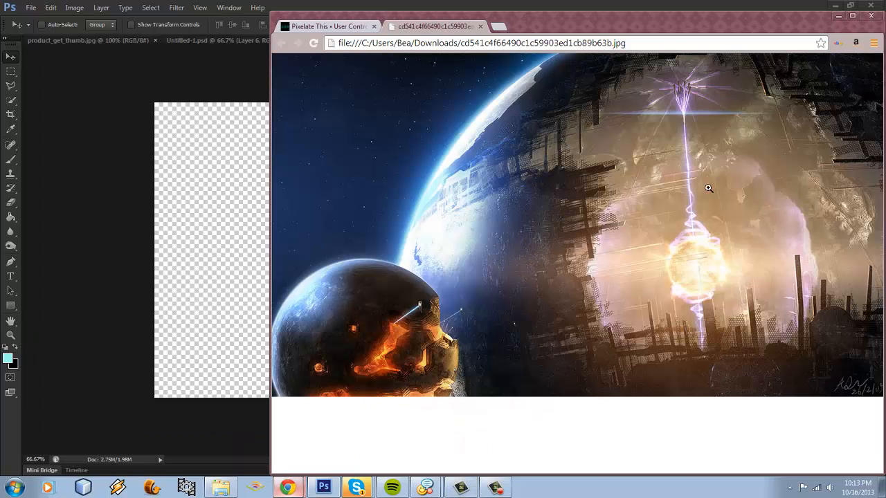
pyautogui.rightClick(504, 148)
pyautogui.click(546, 183)
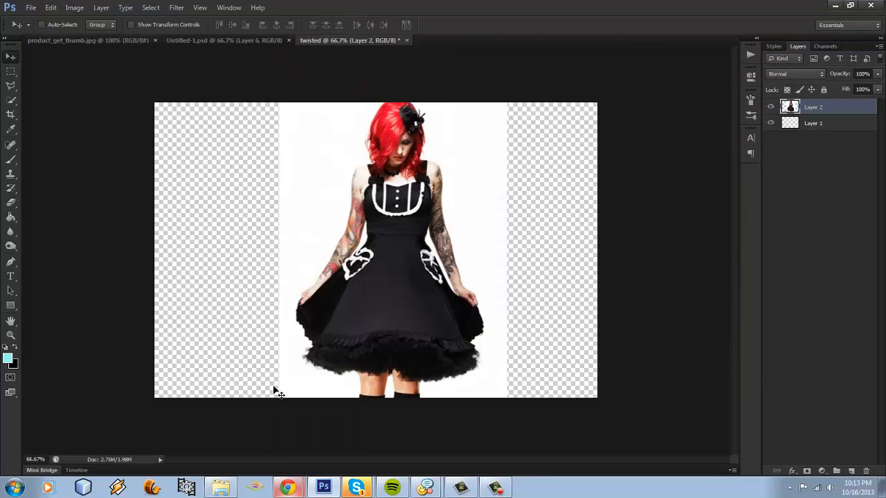
# Step: Copy the planet artwork from the Chrome window and paste it into the twisted document in Photoshop
pyautogui.click(284, 488)
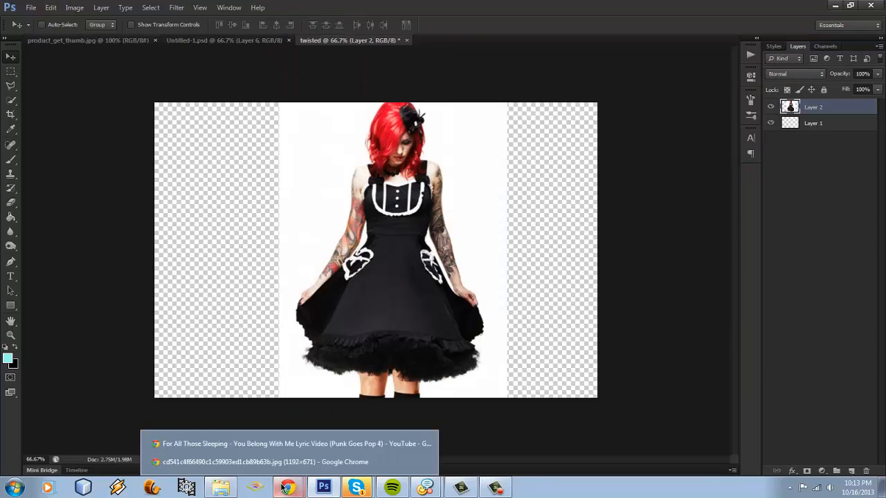
pyautogui.click(280, 461)
pyautogui.rightClick(601, 194)
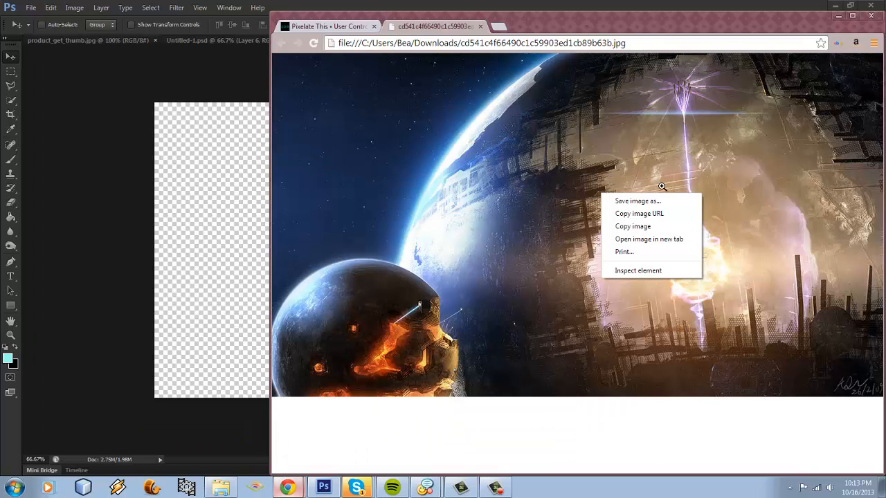
pyautogui.click(642, 228)
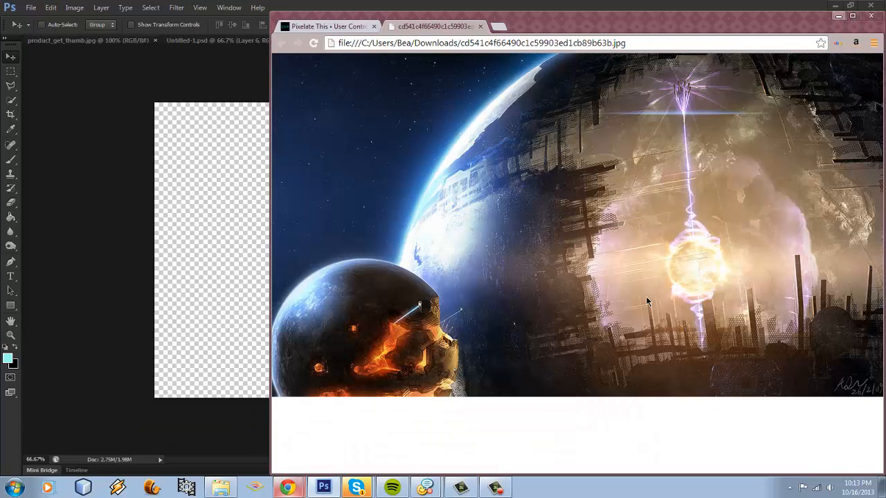
pyautogui.hotkey('alt', 'Tab')
pyautogui.hotkey('ctrl', 'v')
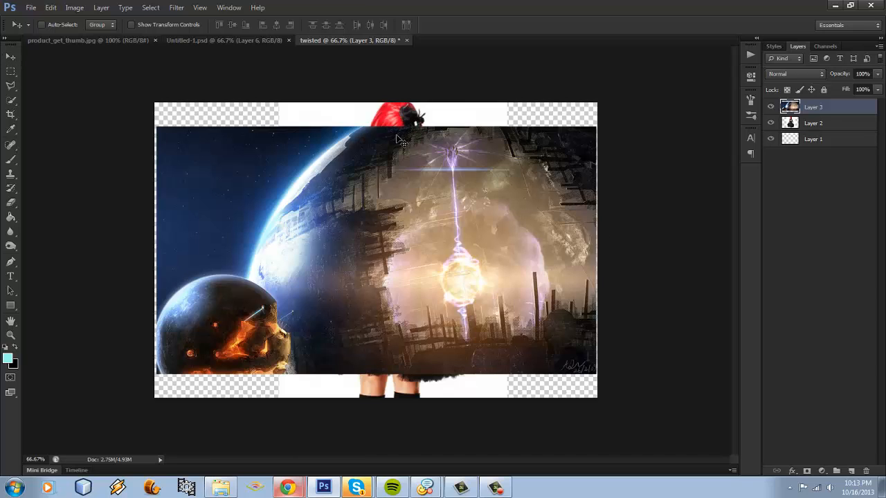
# Step: Stretch the planet layer past all canvas edges to about 105% width and 127% height, and apply the transform
pyautogui.hotkey('ctrl', 't')
pyautogui.moveTo(383, 128); pyautogui.dragTo(385, 101)
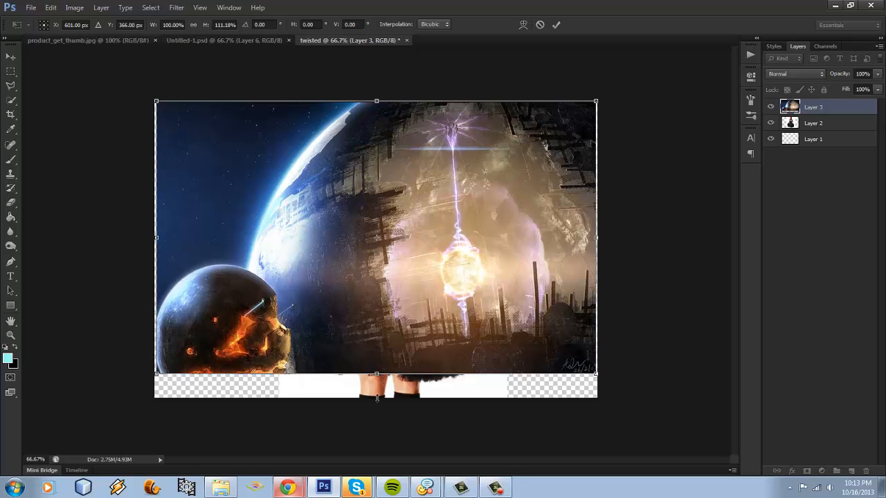
pyautogui.moveTo(377, 398); pyautogui.dragTo(376, 398)
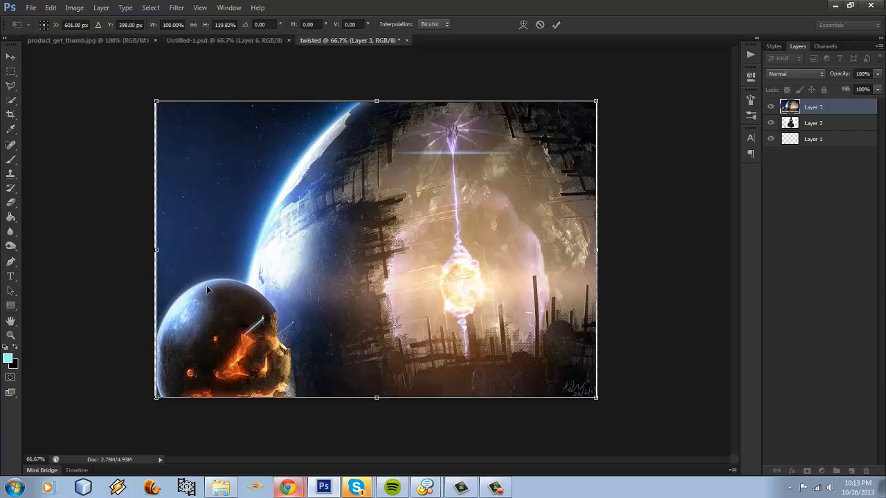
pyautogui.moveTo(156, 250); pyautogui.dragTo(144, 249)
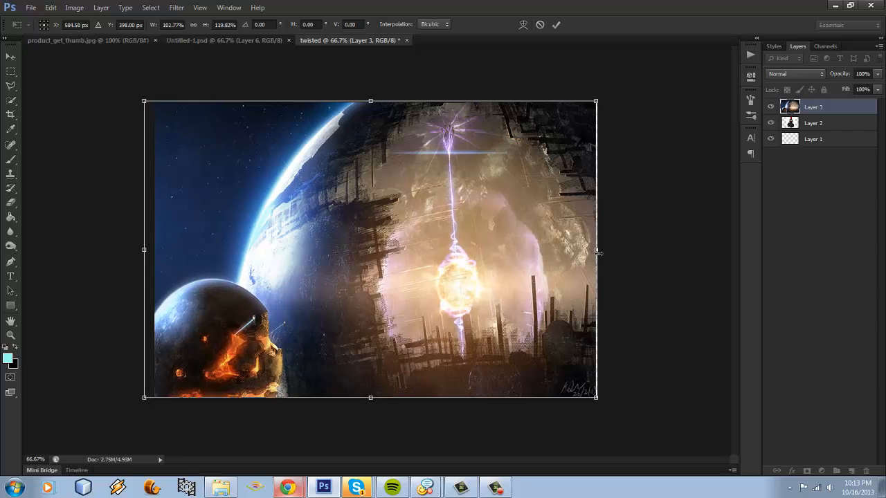
pyautogui.moveTo(597, 252); pyautogui.dragTo(609, 234)
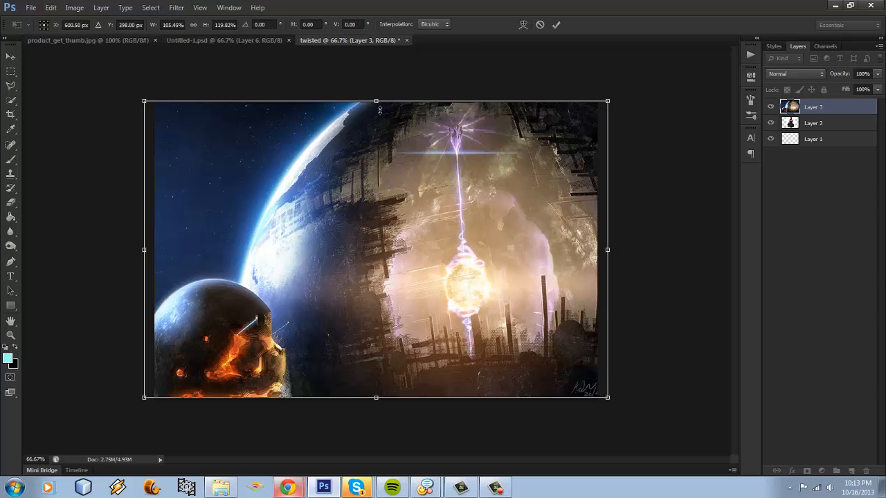
pyautogui.moveTo(380, 109); pyautogui.dragTo(381, 102)
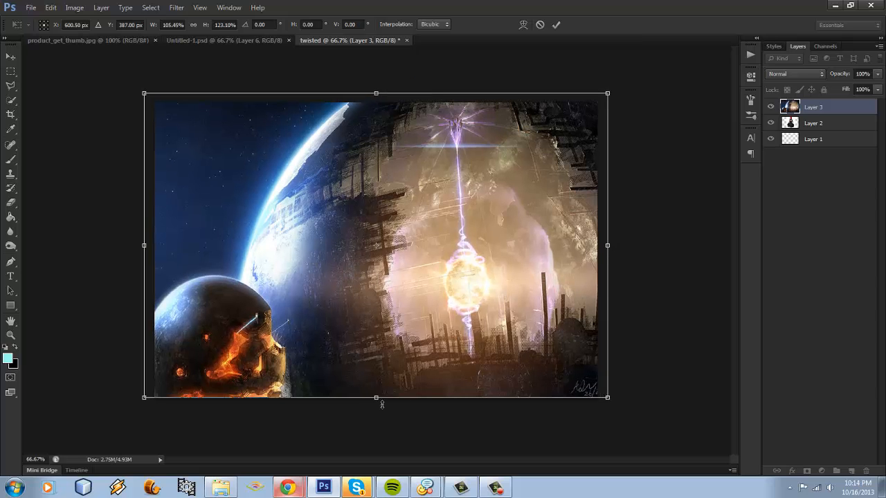
pyautogui.moveTo(381, 404); pyautogui.dragTo(378, 408)
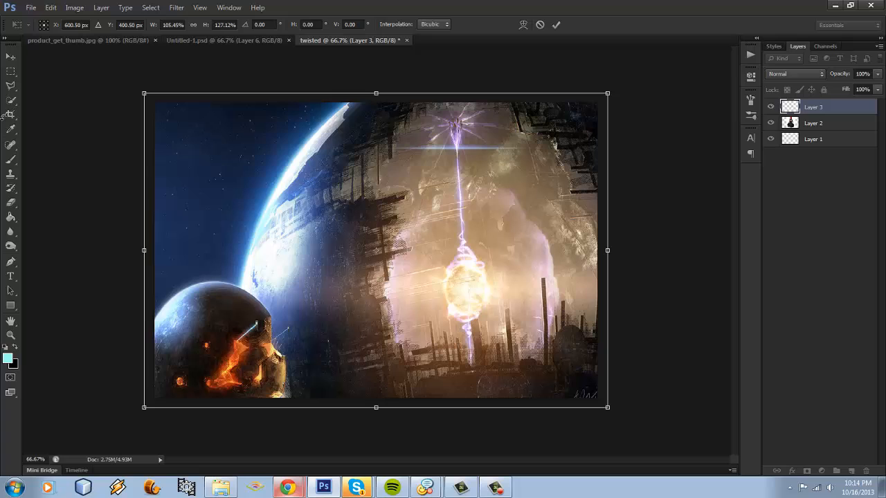
pyautogui.click(17, 59)
pyautogui.press('Return')
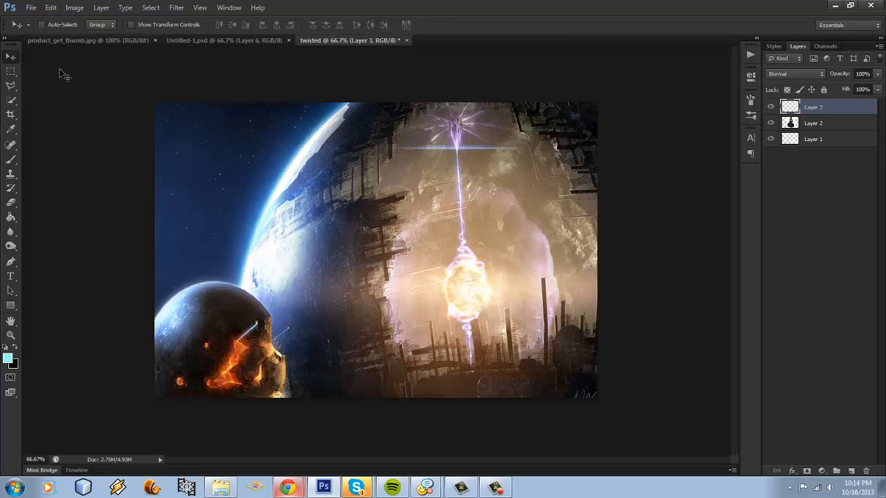
# Step: Select the entire canvas area, crop the image to that selection, and deselect
pyautogui.click(11, 71)
pyautogui.moveTo(155, 100); pyautogui.dragTo(705, 445)
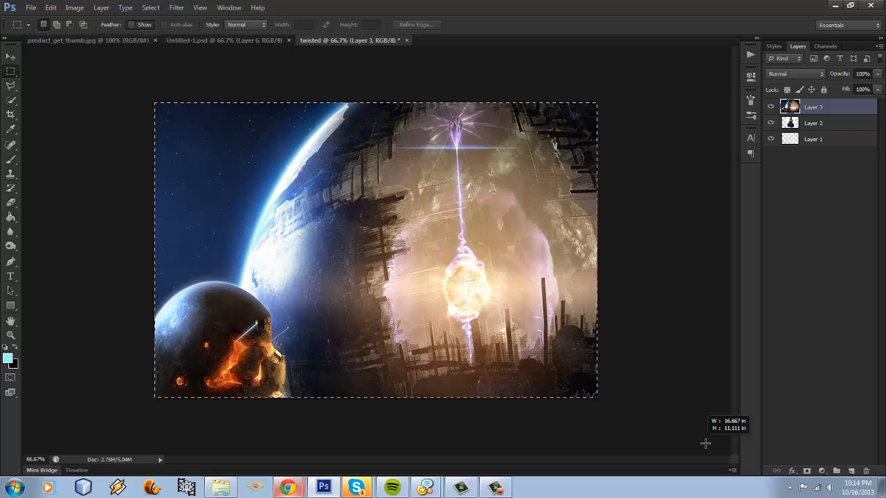
pyautogui.click(74, 7)
pyautogui.click(83, 120)
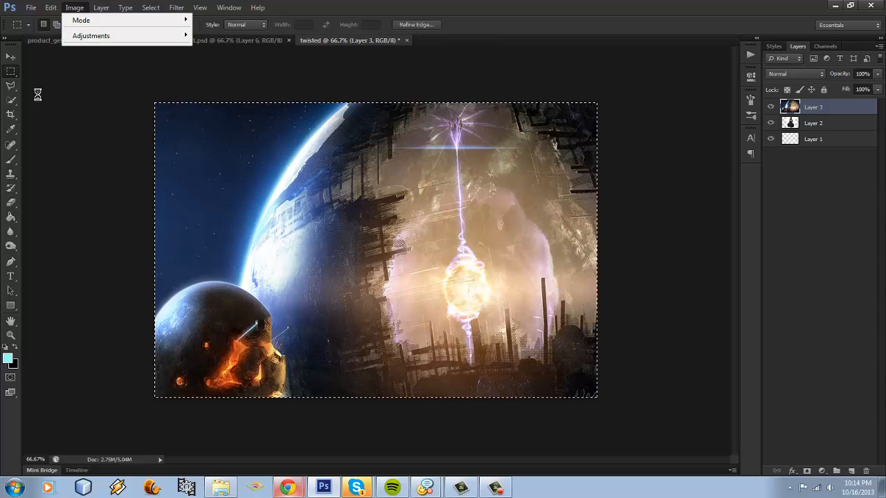
pyautogui.click(11, 56)
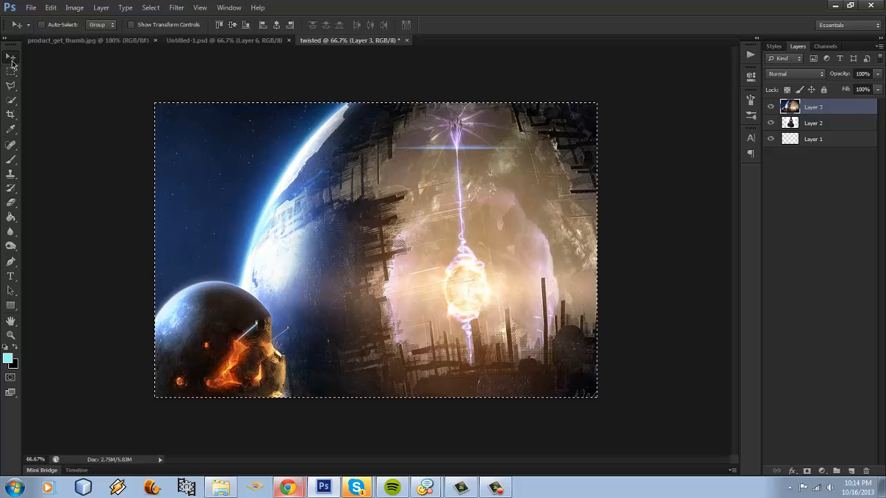
pyautogui.click(151, 7)
pyautogui.click(160, 29)
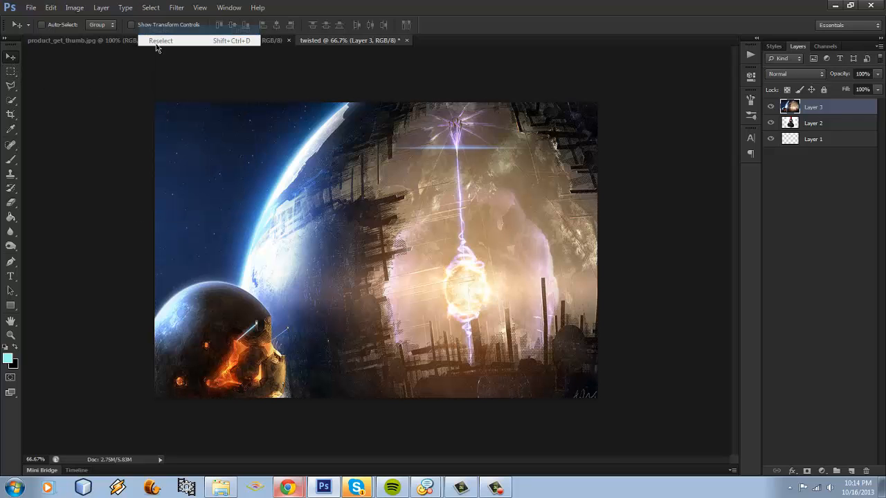
# Step: Set the planet layer's blending mode to Soft Light and its opacity to 71% so the woman shows through
pyautogui.click(802, 75)
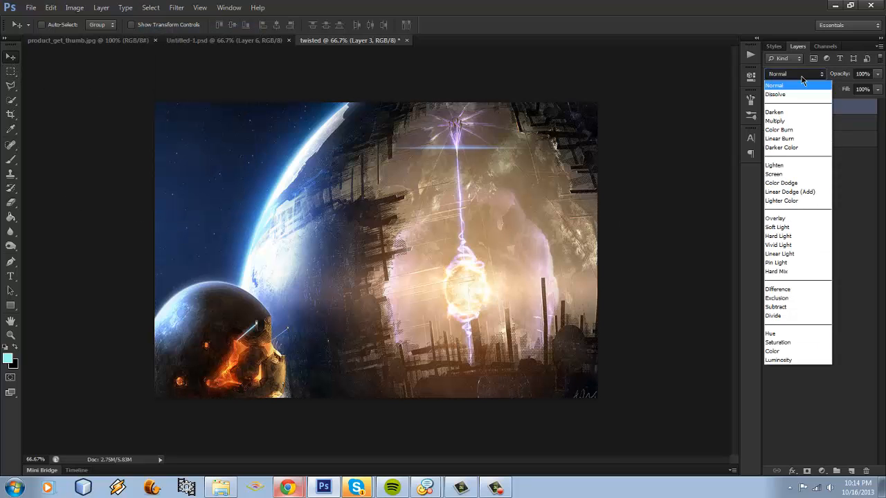
pyautogui.click(801, 74)
pyautogui.click(801, 75)
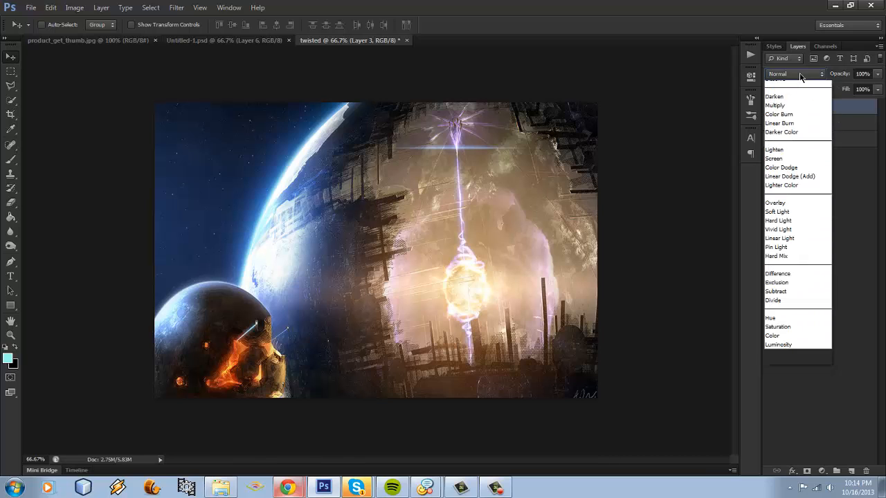
pyautogui.click(806, 229)
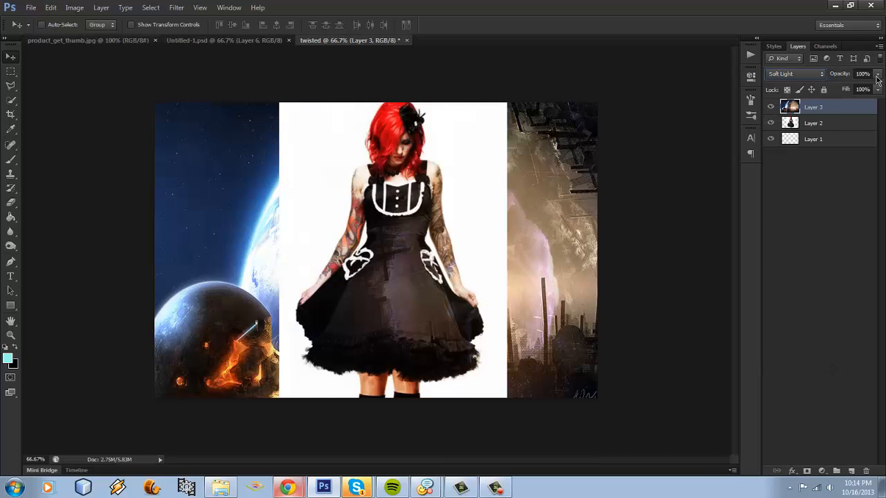
pyautogui.click(876, 75)
pyautogui.moveTo(873, 91); pyautogui.dragTo(862, 91)
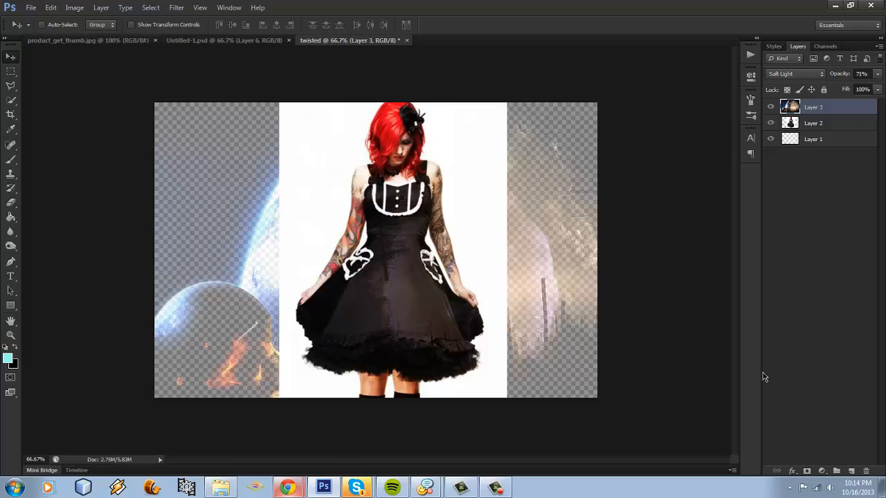
# Step: Start a Polygonal Lasso outline around the woman, tracing the outer edge of her red-tattooed arm from elbow to shoulder
pyautogui.click(12, 86)
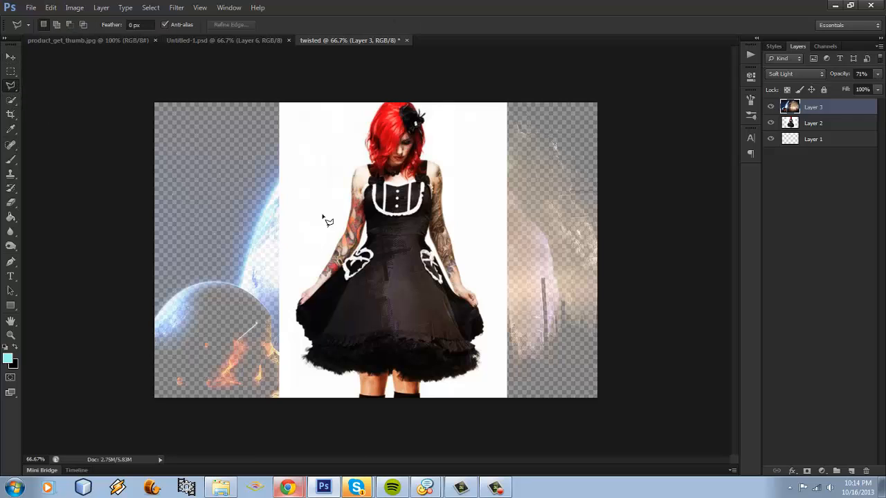
pyautogui.click(10, 335)
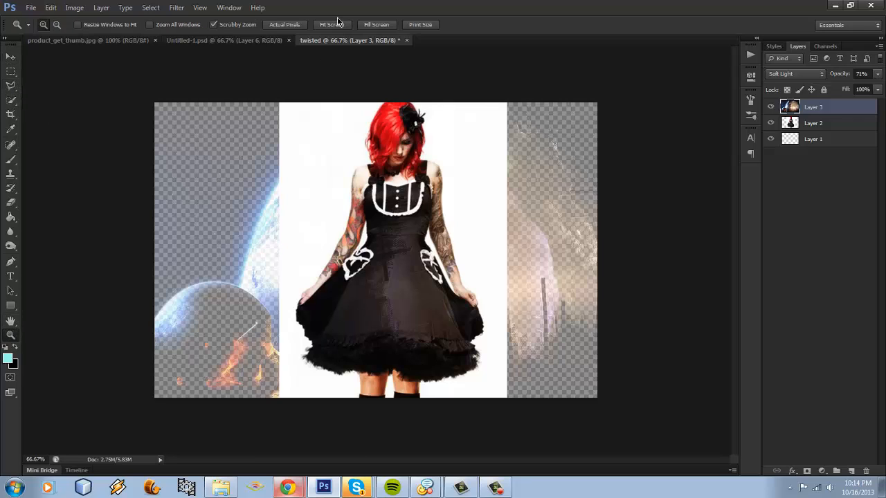
pyautogui.click(383, 26)
pyautogui.click(348, 202)
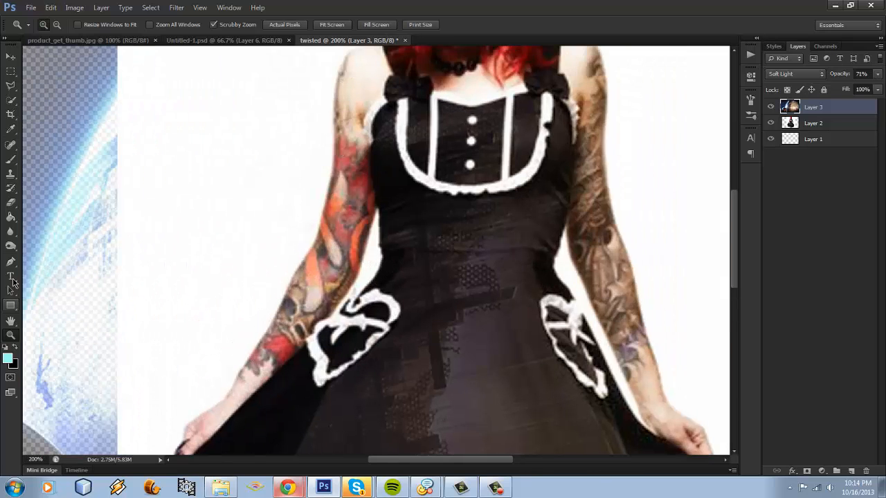
pyautogui.click(14, 89)
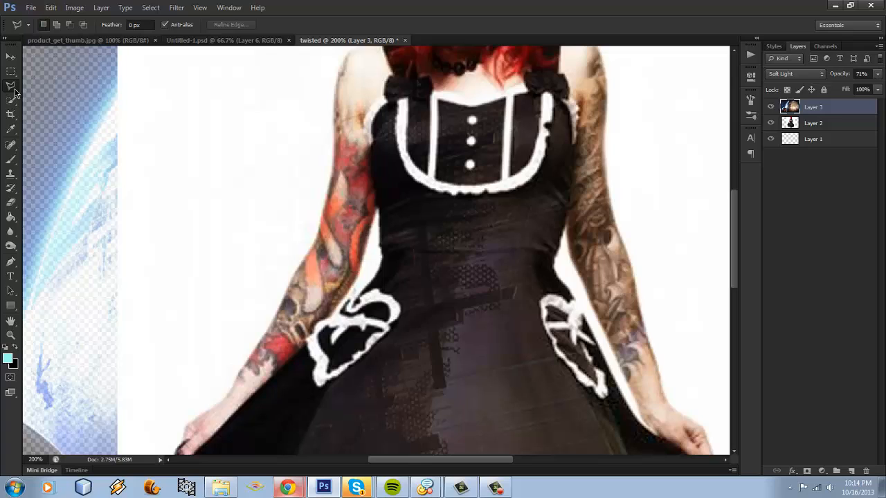
pyautogui.click(318, 243)
pyautogui.click(330, 179)
pyautogui.click(336, 131)
pyautogui.click(336, 101)
pyautogui.click(341, 68)
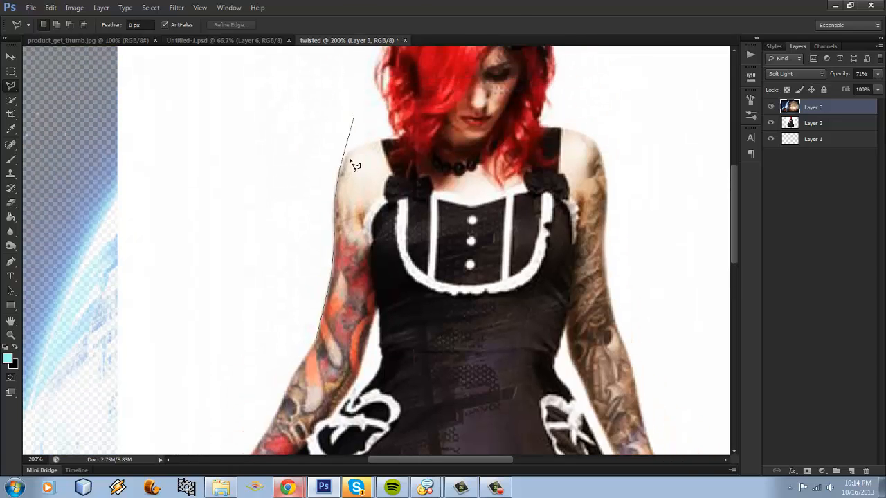
# Step: Continue the lasso outline over the shoulder and along the red hair to above the head at the canvas edge
pyautogui.click(348, 154)
pyautogui.click(391, 141)
pyautogui.click(376, 84)
pyautogui.click(375, 66)
pyautogui.click(383, 54)
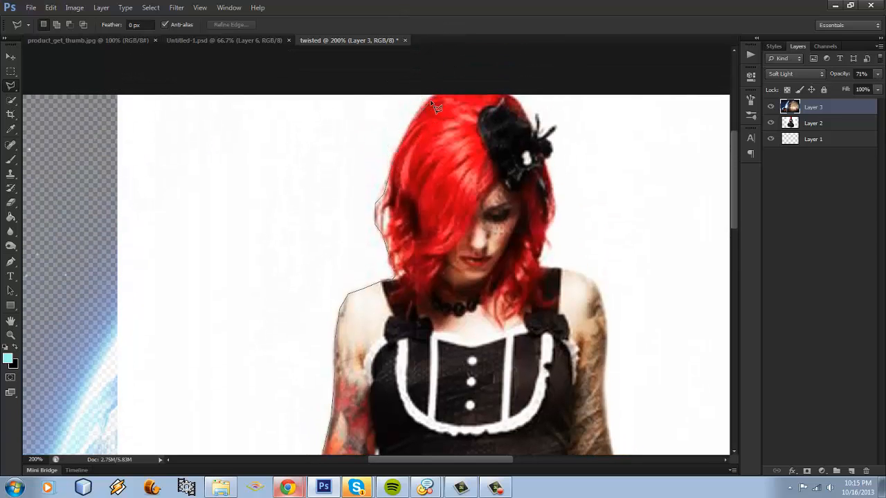
pyautogui.click(442, 84)
# Step: Continue the lasso outline down the woman's other arm, around the hand, and along that side of the skirt to the hem
pyautogui.scroll(-5, 613, 427)
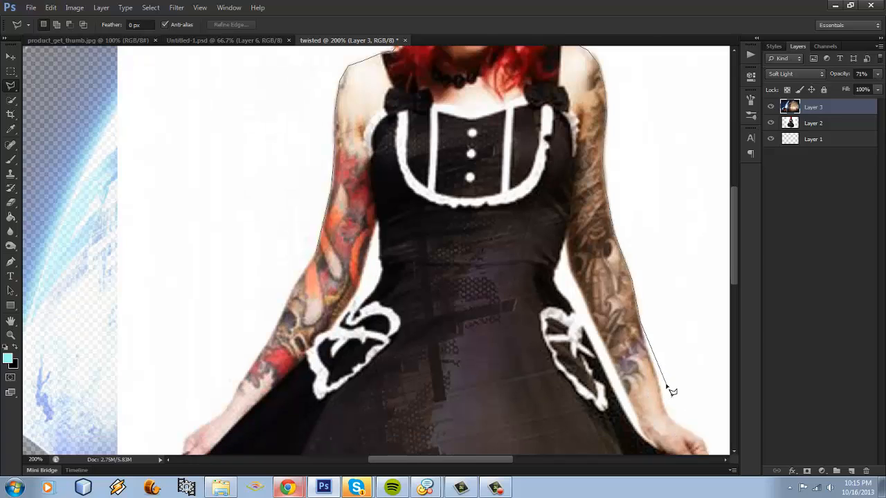
pyautogui.click(658, 383)
pyautogui.click(672, 421)
pyautogui.click(697, 435)
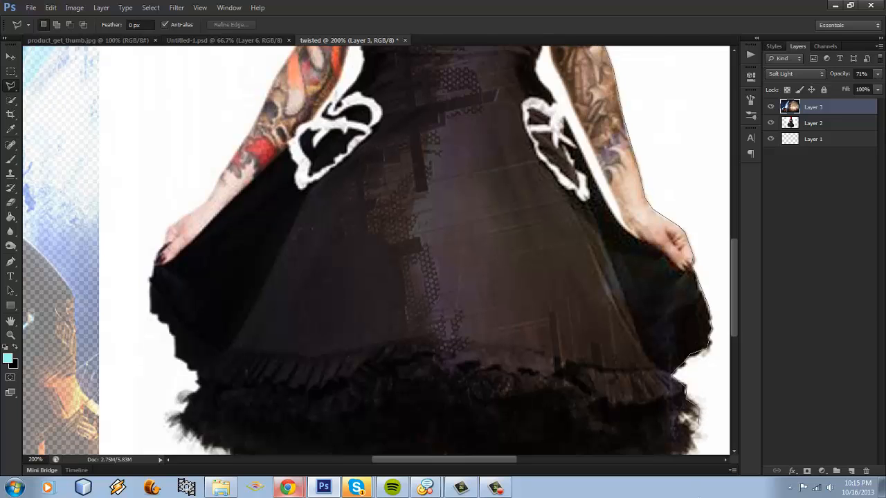
pyautogui.scroll(-3, 709, 401)
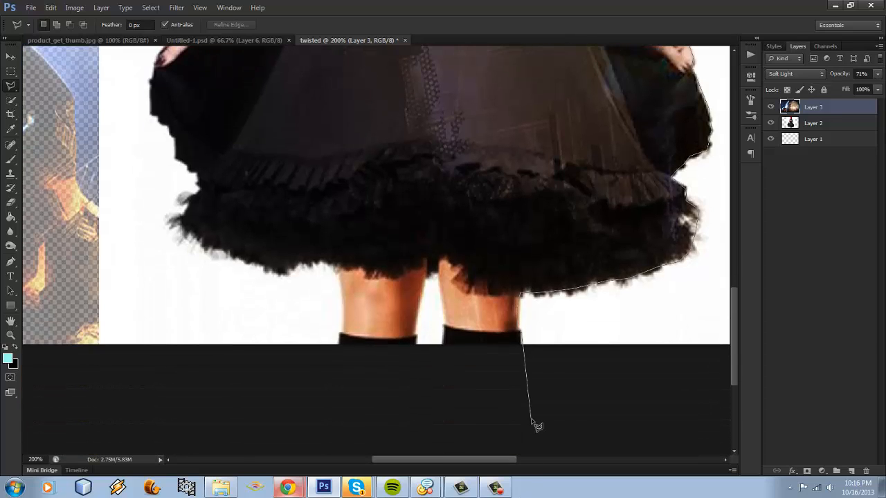
# Step: Trace the lasso outline around both legs, passing below the canvas edge and following the gap between them
pyautogui.click(530, 418)
pyautogui.click(445, 345)
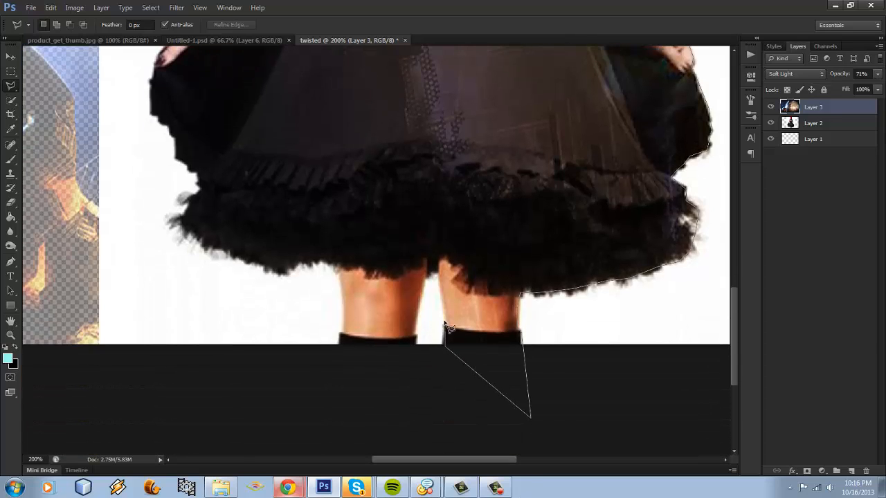
pyautogui.click(429, 281)
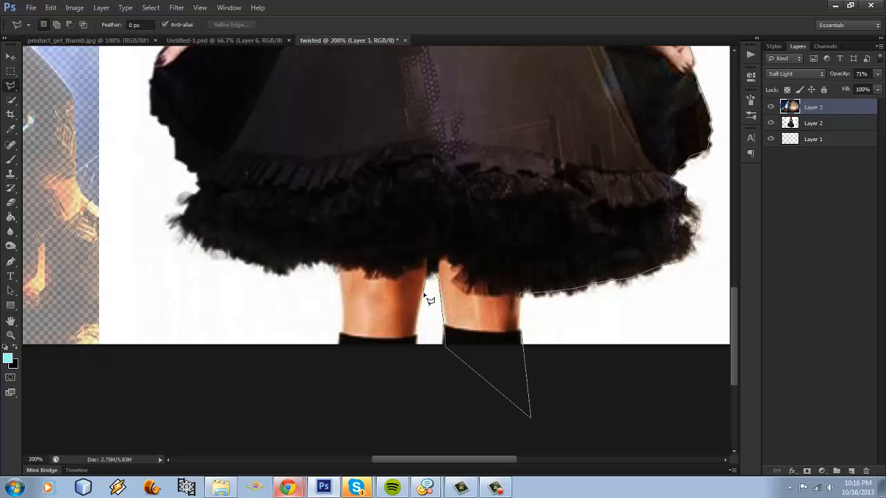
pyautogui.click(415, 352)
pyautogui.click(336, 354)
pyautogui.click(332, 263)
# Step: Continue the lasso outline along the ruffled hem from the leg to the skirt's outer corner on the planet side
pyautogui.click(316, 261)
pyautogui.click(304, 263)
pyautogui.click(296, 267)
pyautogui.click(286, 271)
pyautogui.click(265, 267)
pyautogui.click(235, 254)
pyautogui.click(206, 242)
pyautogui.click(182, 221)
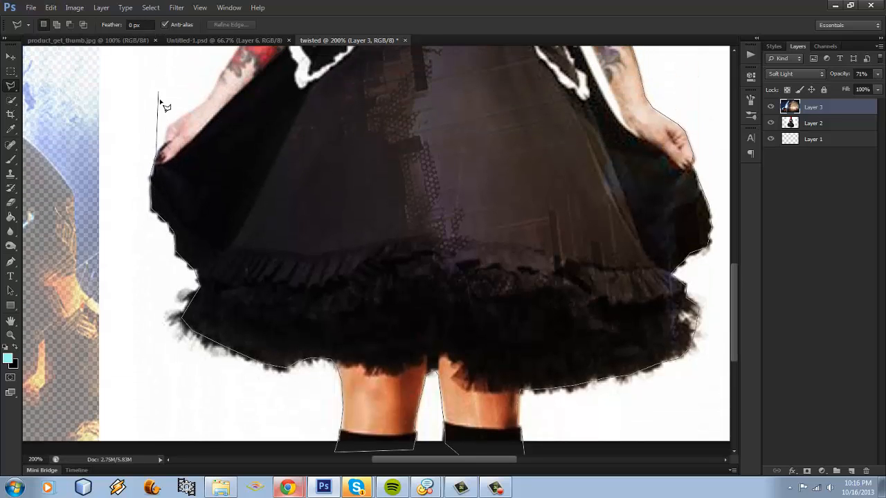
# Step: Trace the remaining hand and forearm up to the elbow and close the lasso selection around the woman
pyautogui.click(167, 131)
pyautogui.click(209, 103)
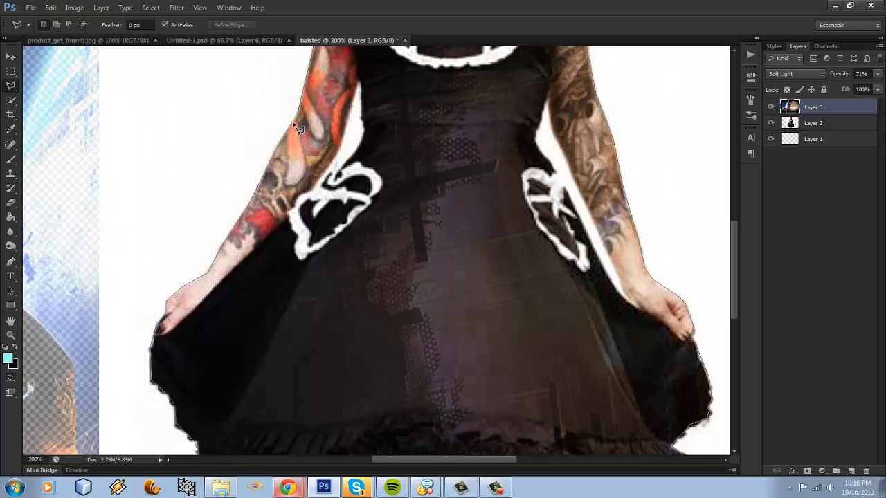
pyautogui.doubleClick(298, 126)
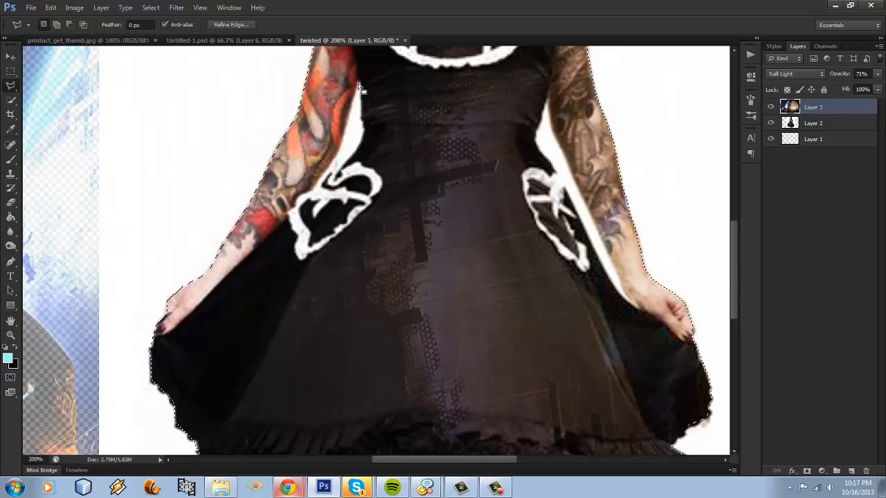
# Step: Subtract the white gaps between each arm and the dress from the woman's selection with the Polygonal Lasso
pyautogui.hotkey('ctrl', 'd')
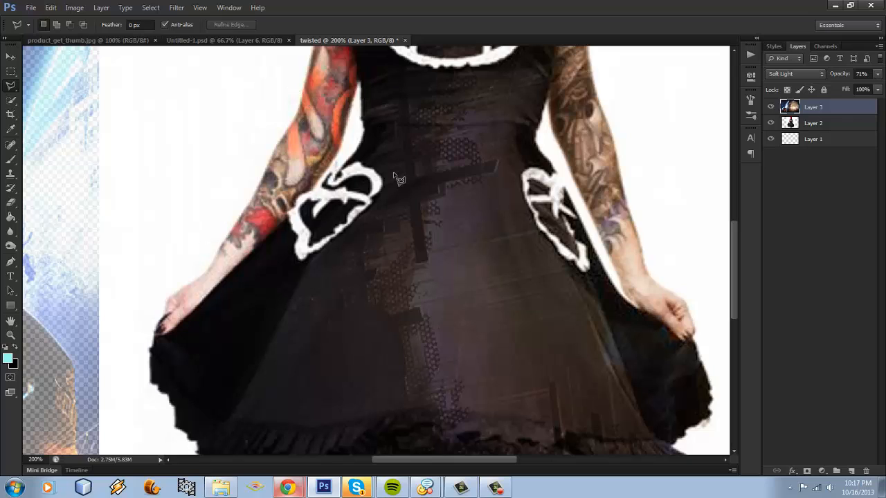
pyautogui.hotkey('ctrl', 'z')
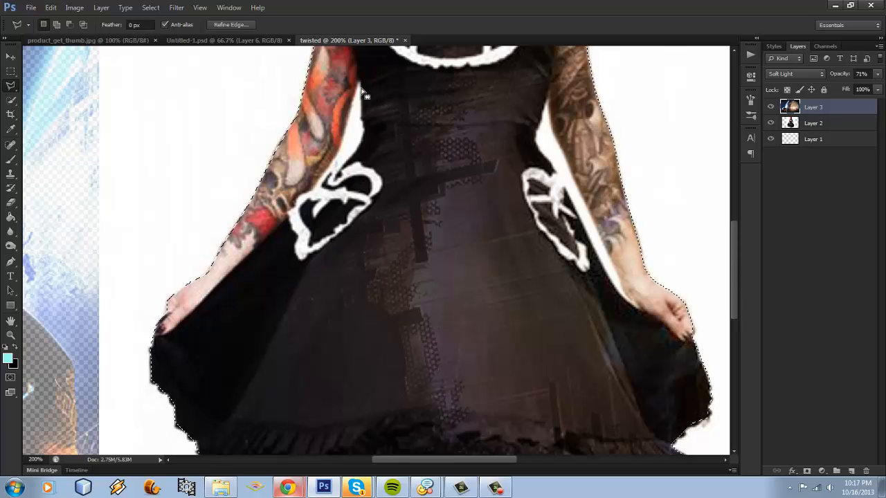
pyautogui.press('alt')
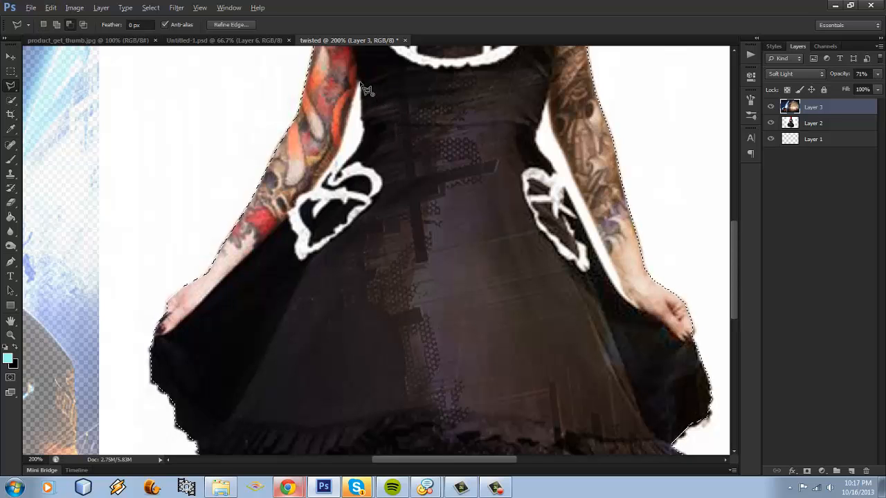
pyautogui.click(360, 83)
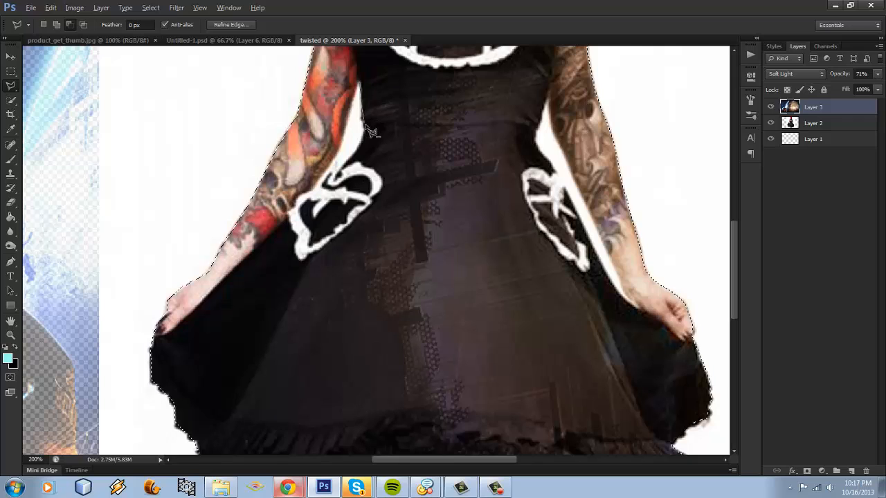
pyautogui.click(364, 126)
pyautogui.click(364, 141)
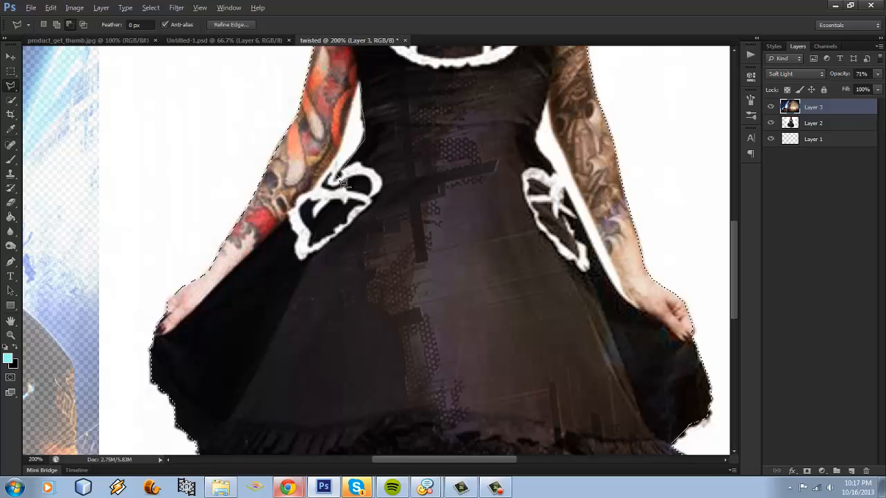
pyautogui.click(293, 210)
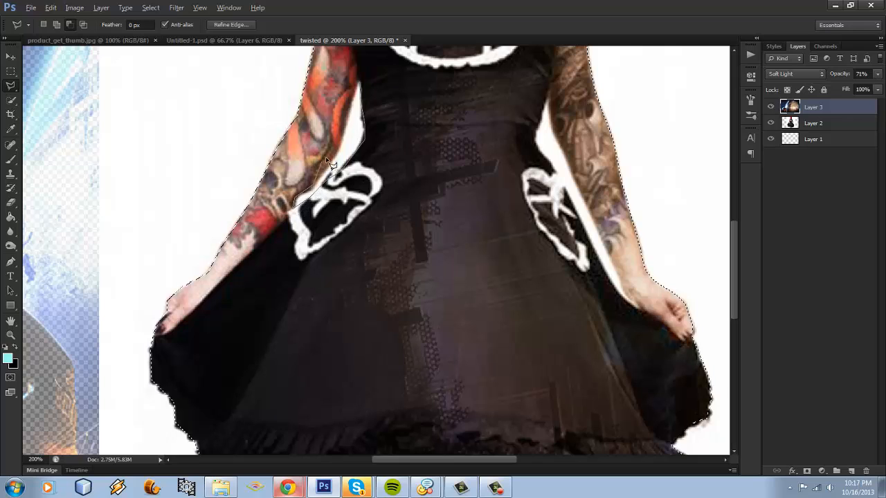
pyautogui.click(360, 82)
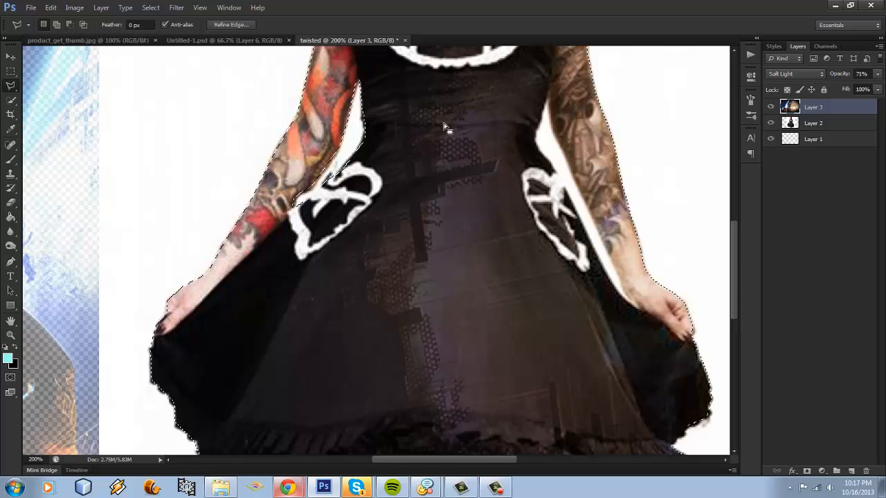
pyautogui.click(547, 98)
pyautogui.click(535, 146)
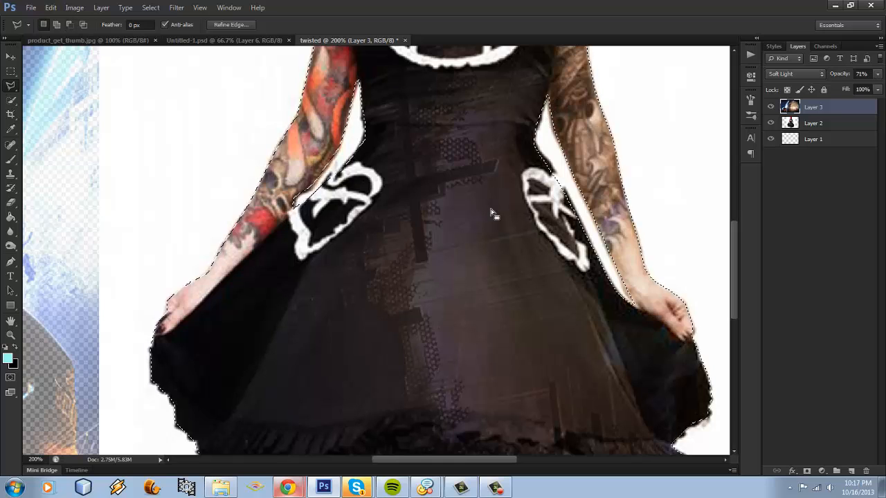
# Step: Invert the selection so it covers everything around the woman
pyautogui.scroll(3, 438, 132)
pyautogui.scroll(1, 439, 131)
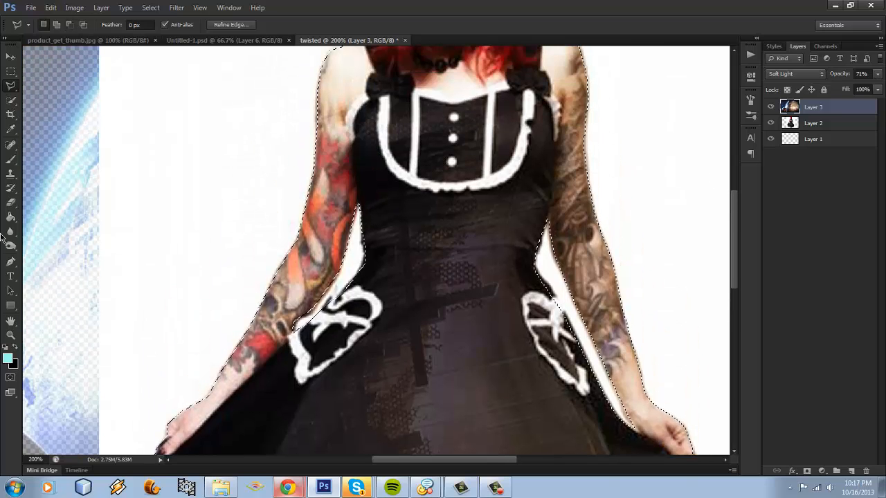
pyautogui.press('z')
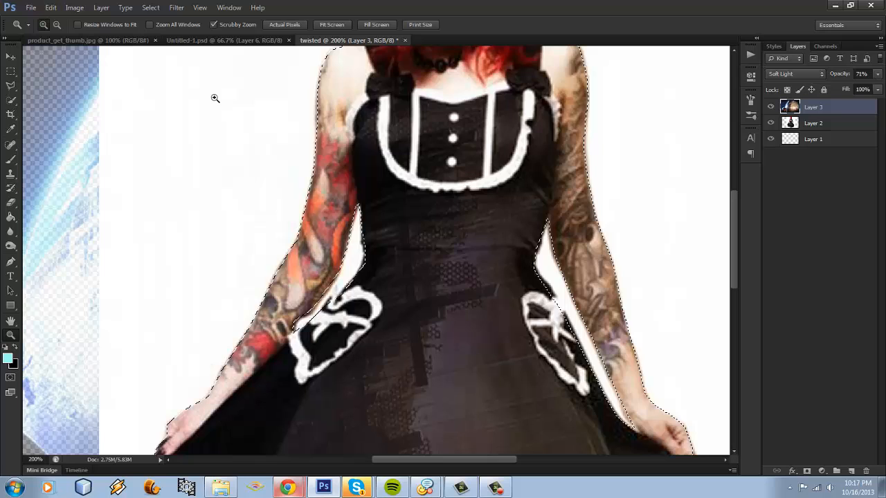
pyautogui.click(284, 25)
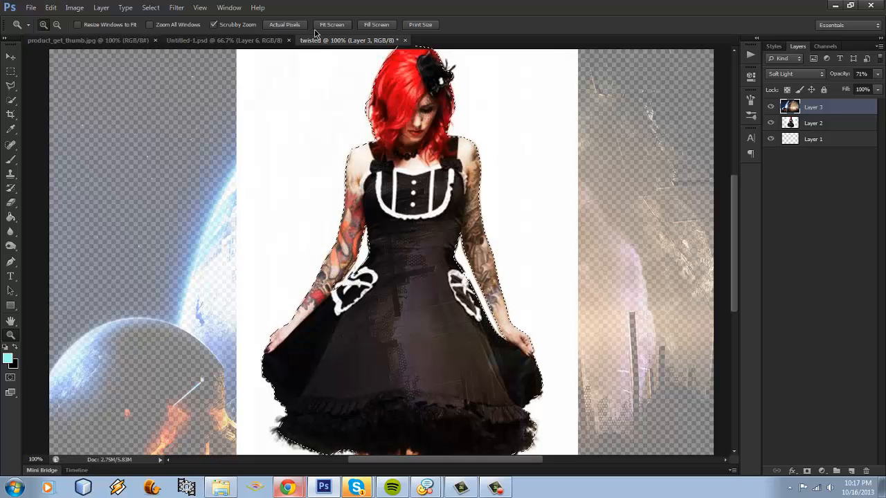
pyautogui.click(163, 9)
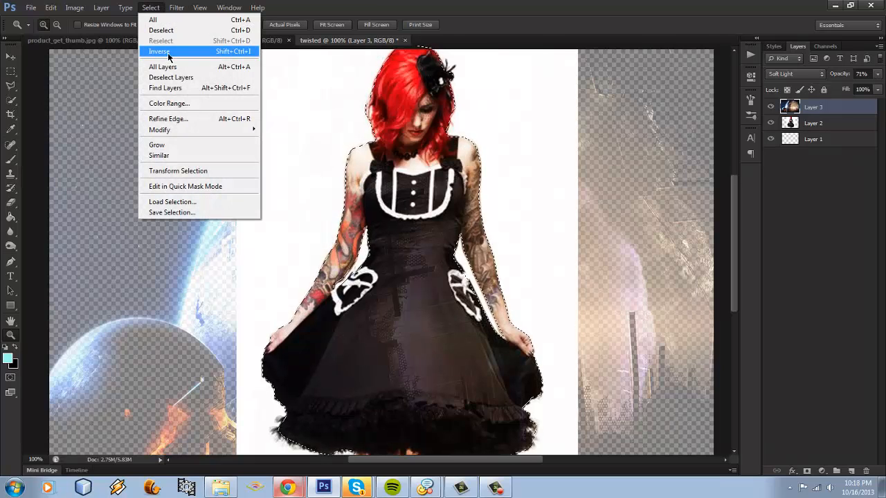
pyautogui.click(169, 57)
# Step: Return the planet layer to Normal blending at 100% opacity and add a layer mask from the selection
pyautogui.click(803, 74)
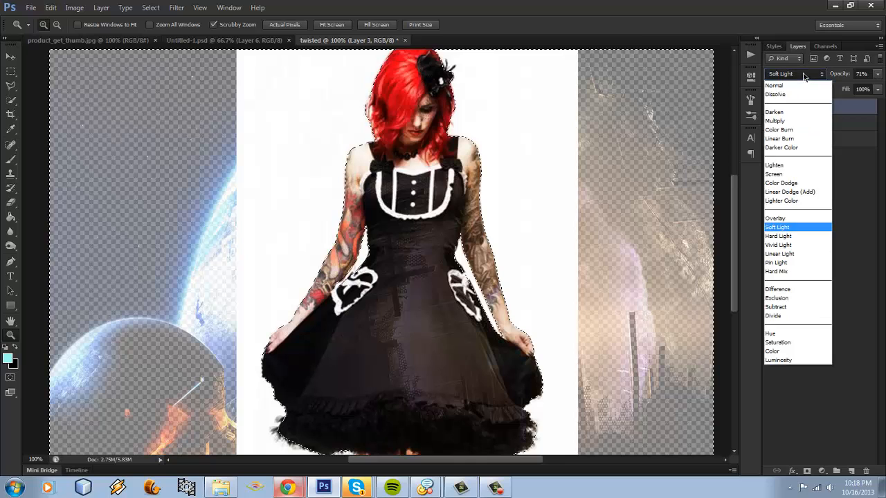
pyautogui.click(779, 86)
pyautogui.click(877, 74)
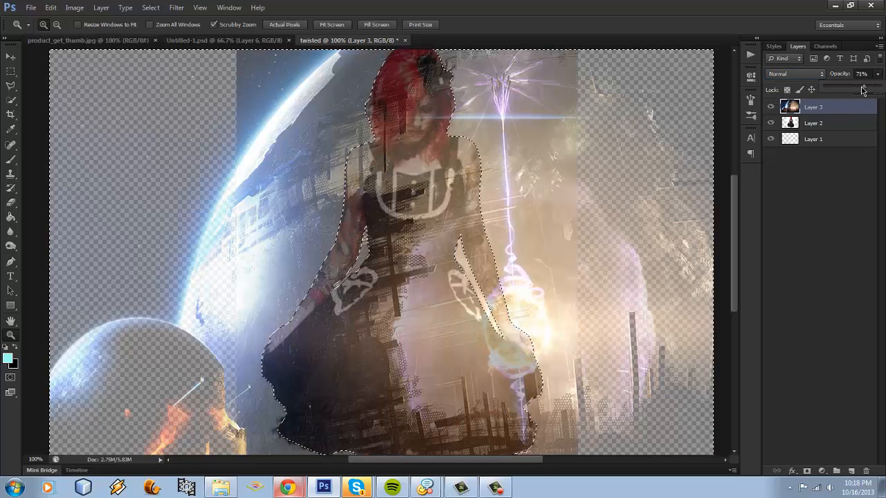
pyautogui.moveTo(862, 91); pyautogui.dragTo(880, 90)
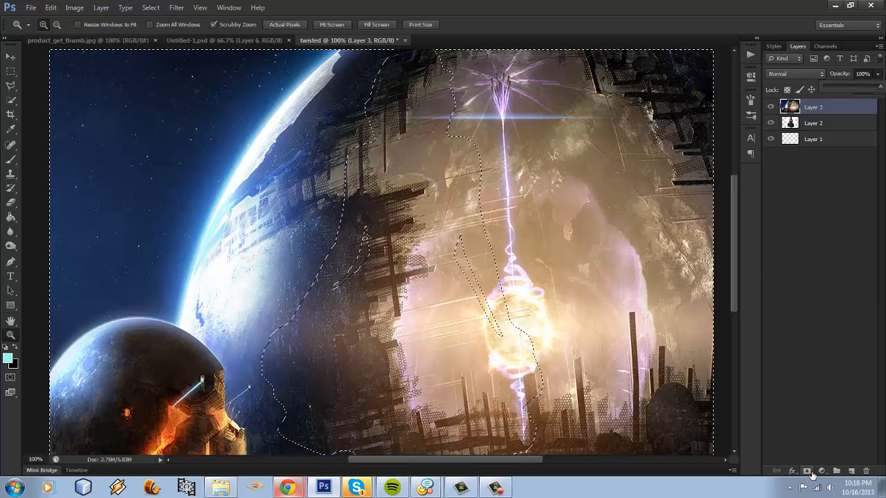
pyautogui.click(806, 471)
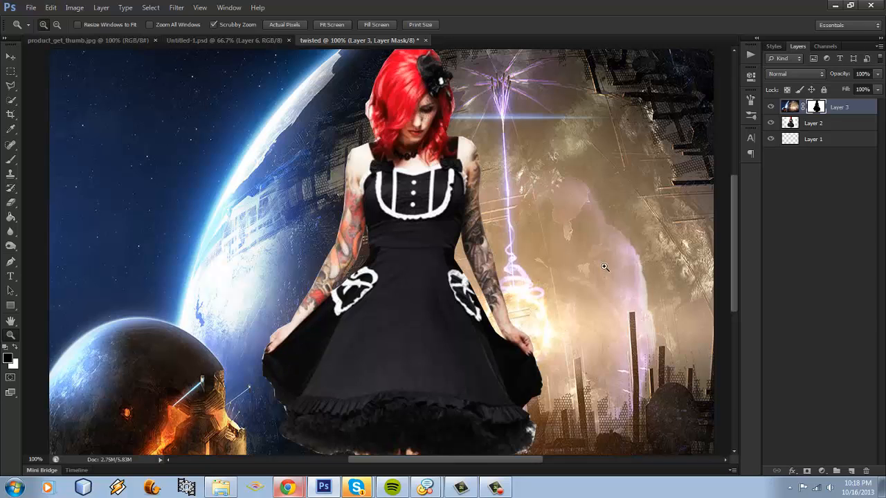
pyautogui.scroll(-5, 604, 267)
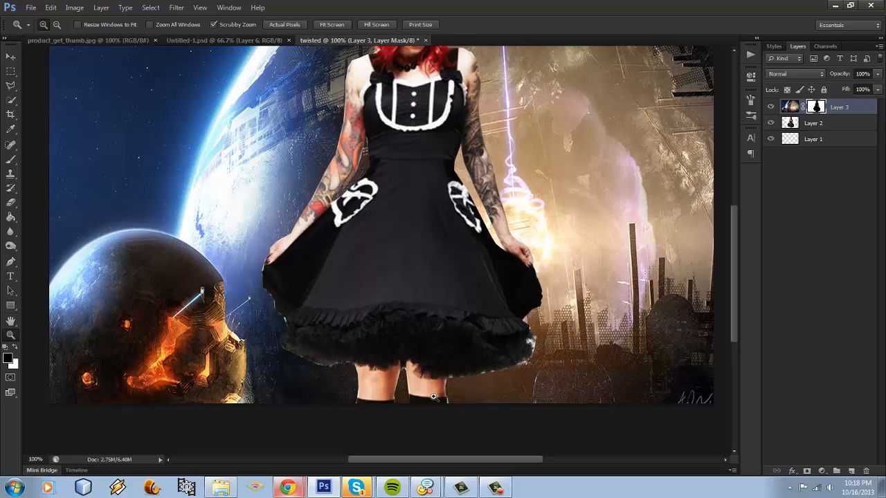
# Step: Set up a soft round brush at 28 px and 0% hardness for retouching the planet layer's mask
pyautogui.scroll(5, 448, 261)
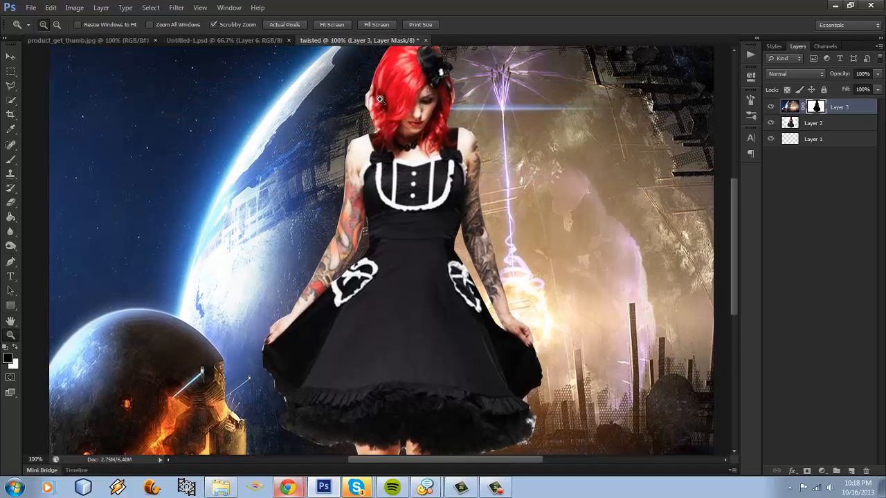
pyautogui.click(10, 159)
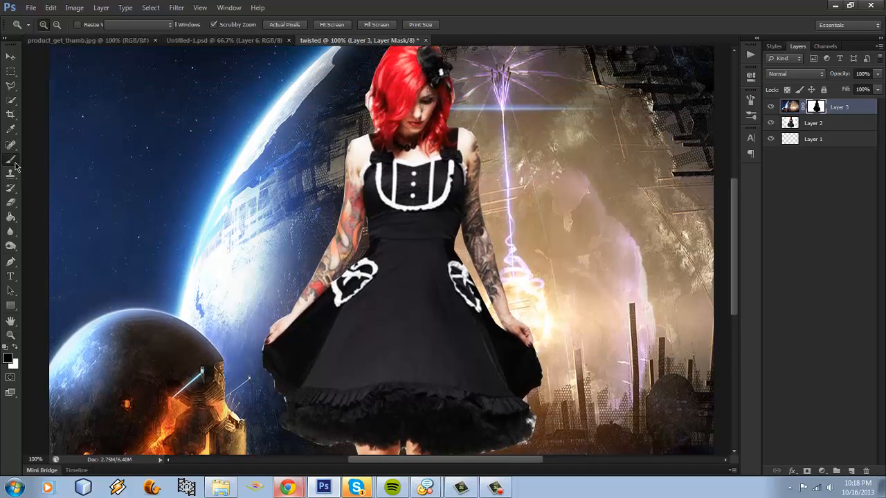
pyautogui.click(57, 26)
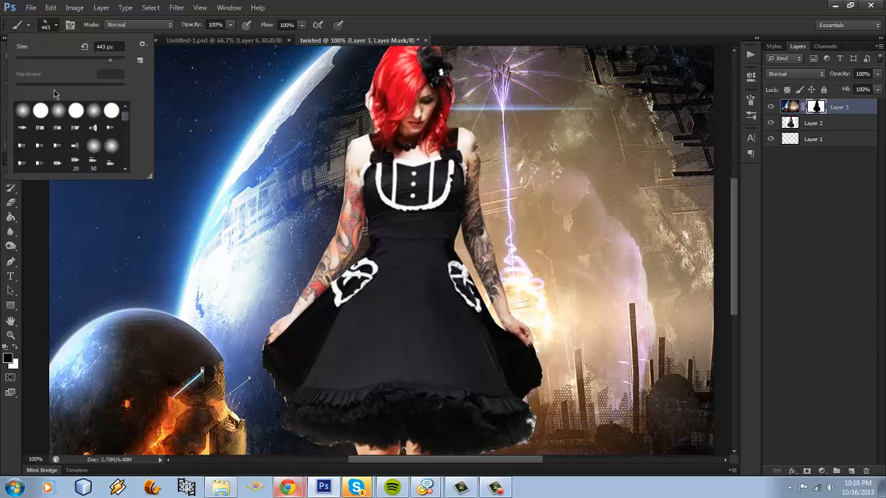
pyautogui.click(28, 112)
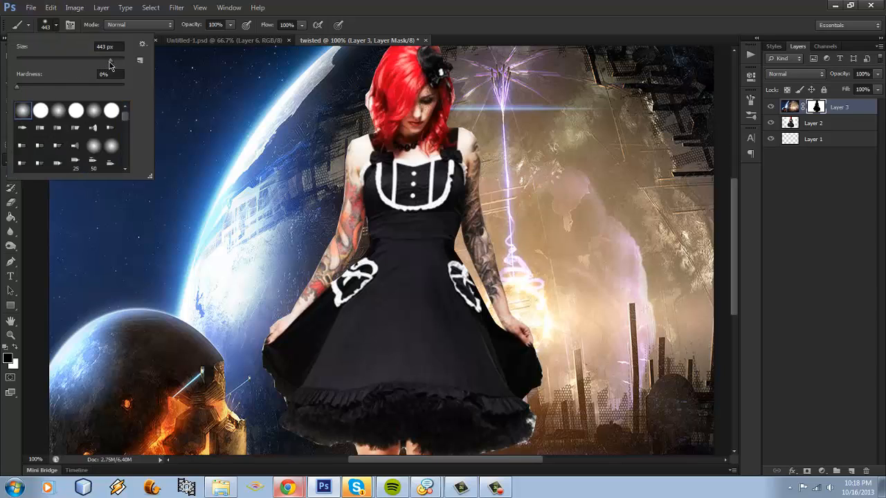
pyautogui.moveTo(109, 62); pyautogui.dragTo(28, 67)
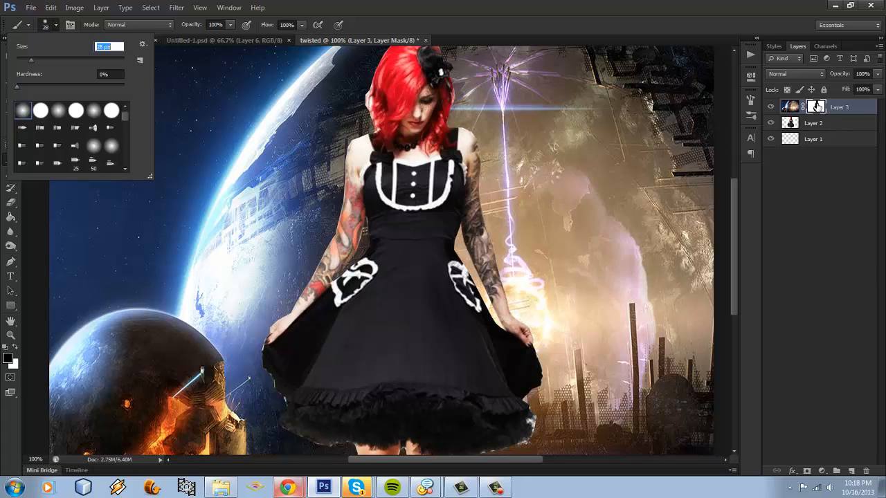
pyautogui.click(822, 110)
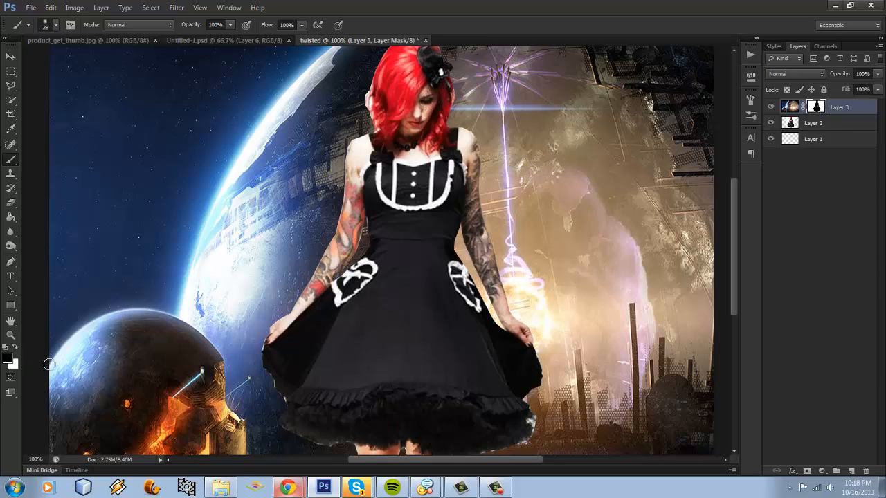
# Step: Check the black foreground colour, swap it with the background, and confirm white (ffffff) as the painting colour
pyautogui.click(8, 358)
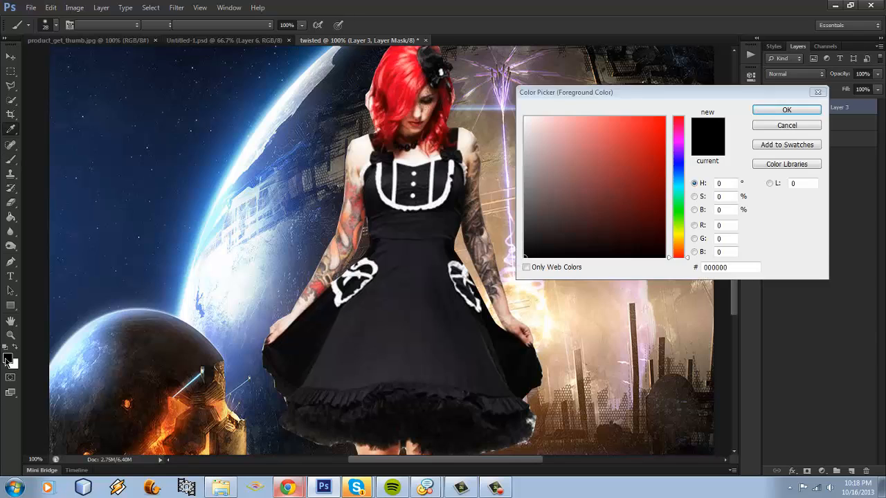
pyautogui.click(786, 109)
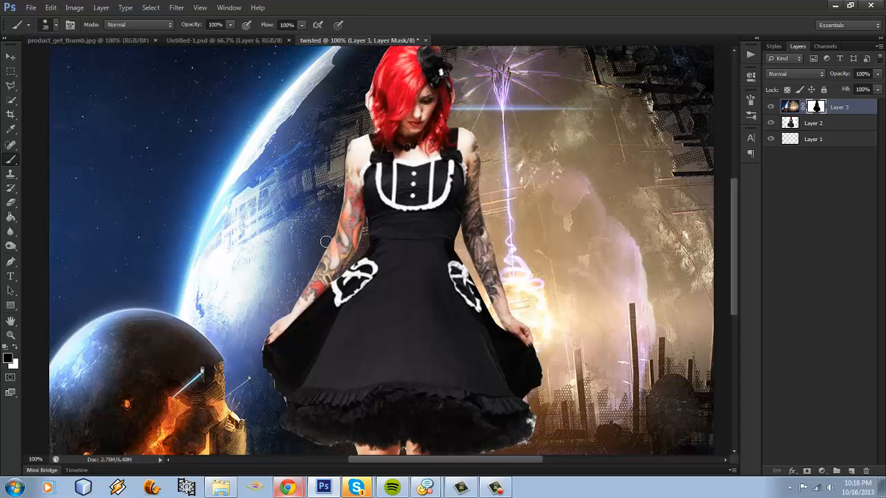
pyautogui.click(17, 348)
pyautogui.click(8, 357)
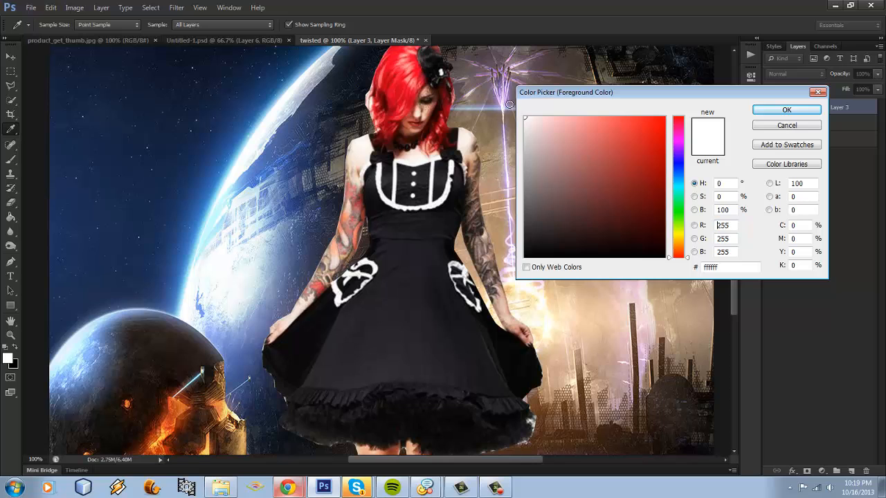
pyautogui.click(758, 107)
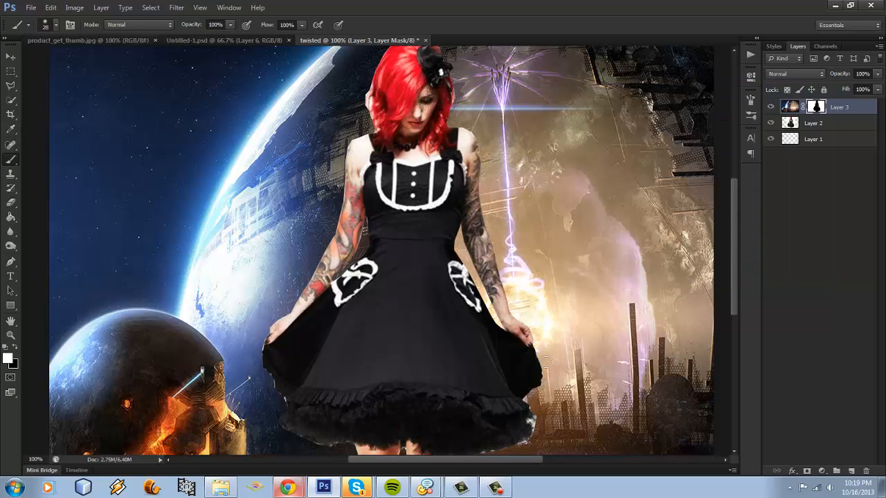
# Step: Paint white on the planet layer's mask along the dress hem and hair to hide the leftover white fringes
pyautogui.scroll(-3, 542, 360)
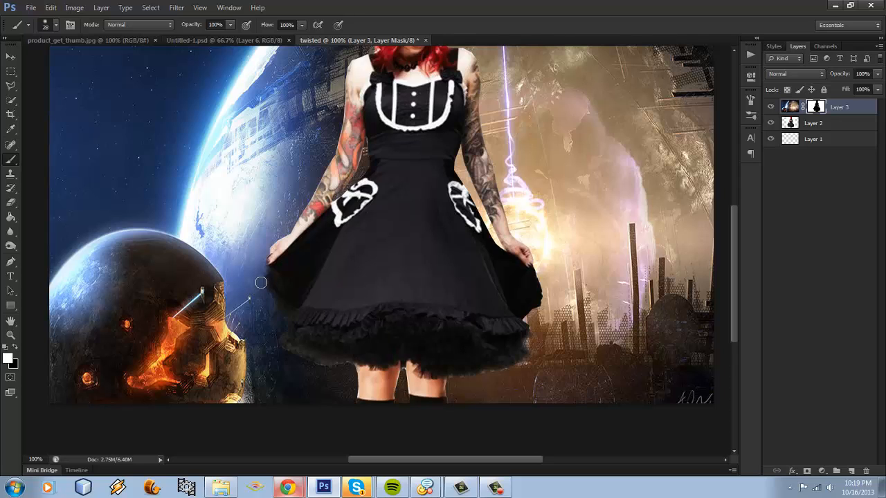
pyautogui.scroll(3, 316, 170)
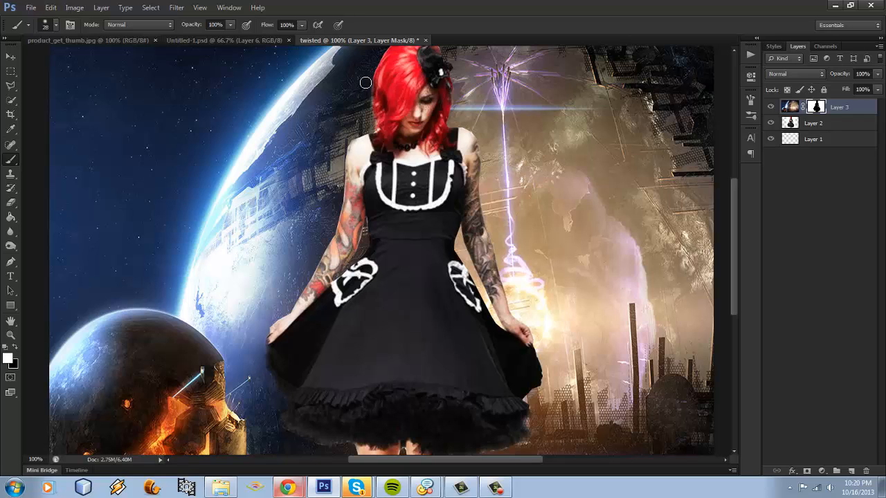
pyautogui.scroll(3, 365, 83)
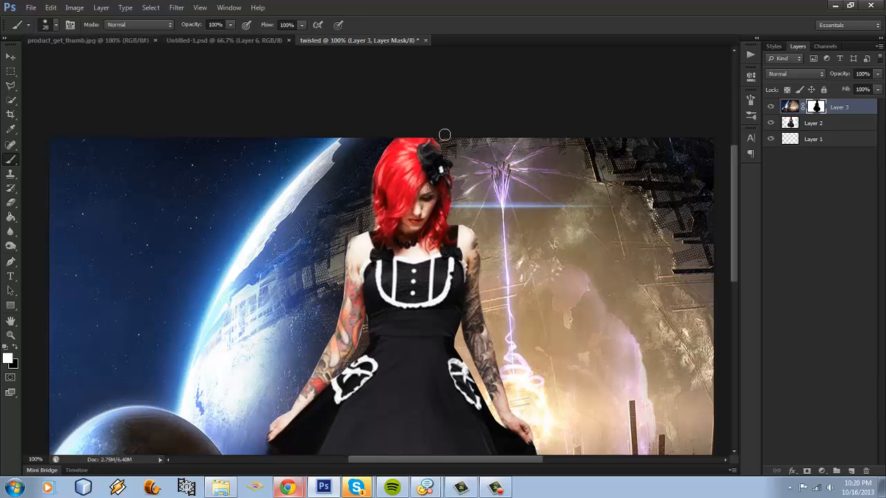
pyautogui.scroll(-1, 461, 160)
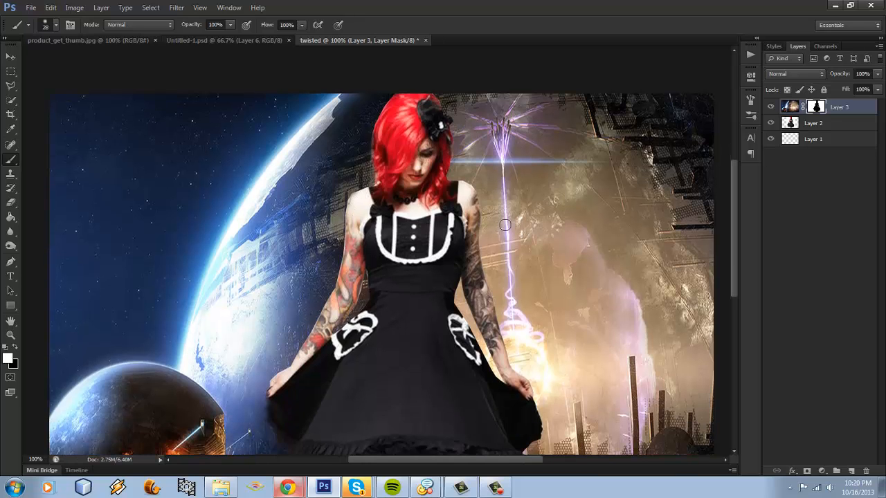
pyautogui.scroll(-3, 504, 225)
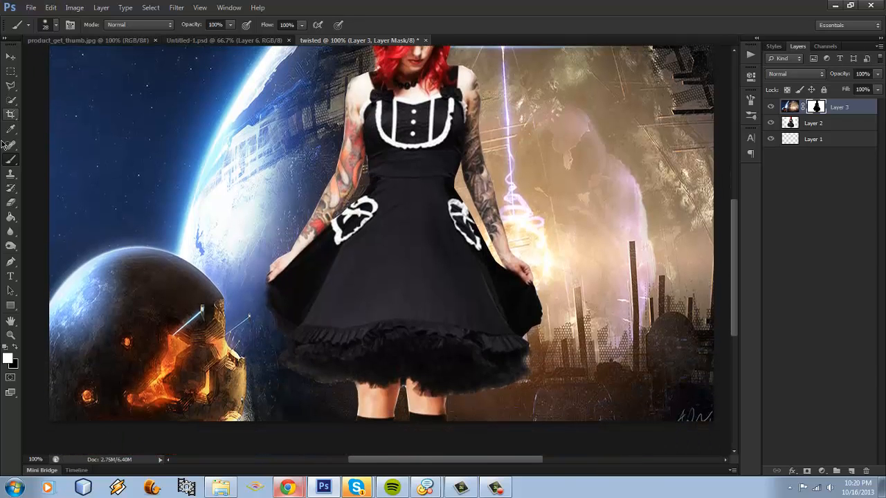
# Step: View the whole composite fitted to the screen and delete the layer mask from the planet layer
pyautogui.click(11, 335)
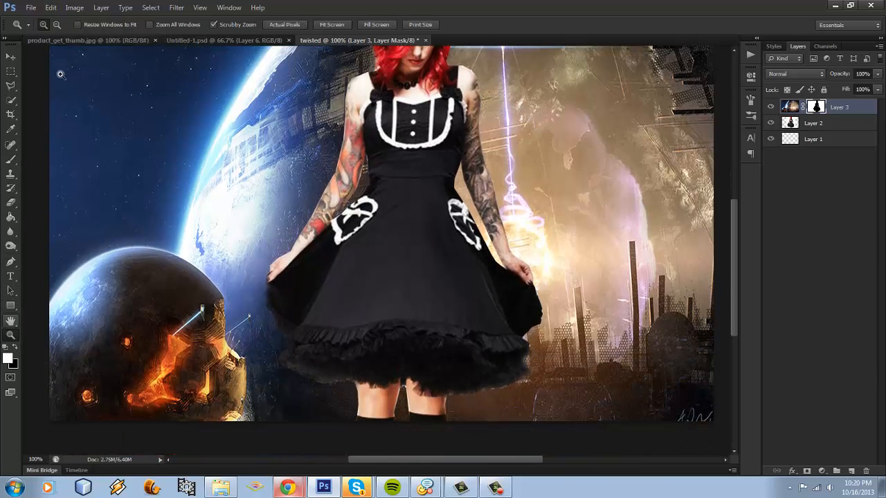
pyautogui.click(56, 24)
pyautogui.click(211, 150)
pyautogui.click(211, 150)
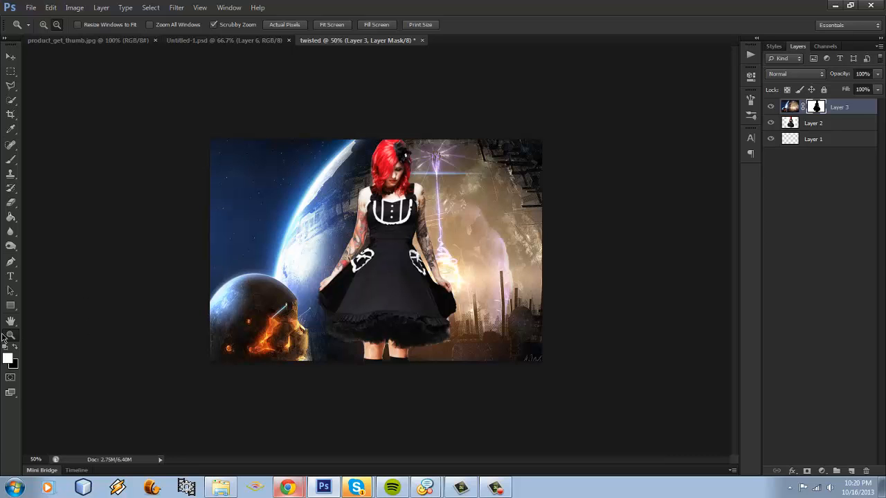
pyautogui.click(266, 25)
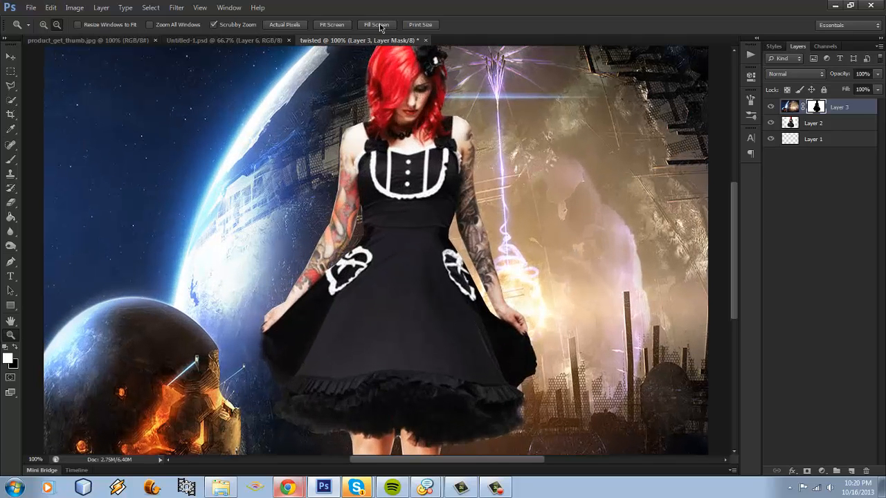
pyautogui.click(332, 25)
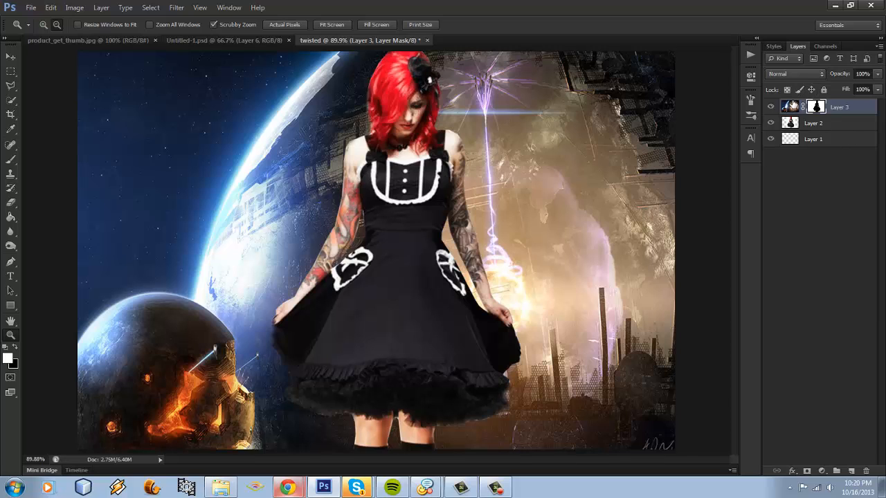
pyautogui.rightClick(823, 111)
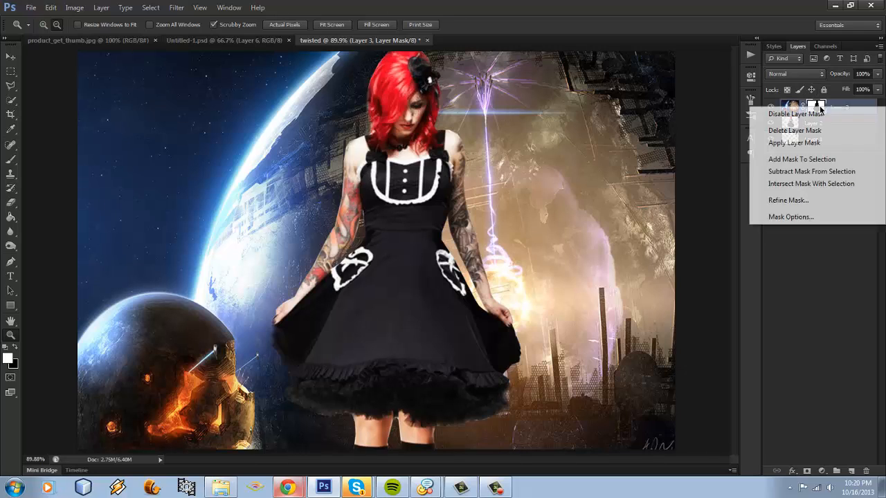
pyautogui.click(813, 131)
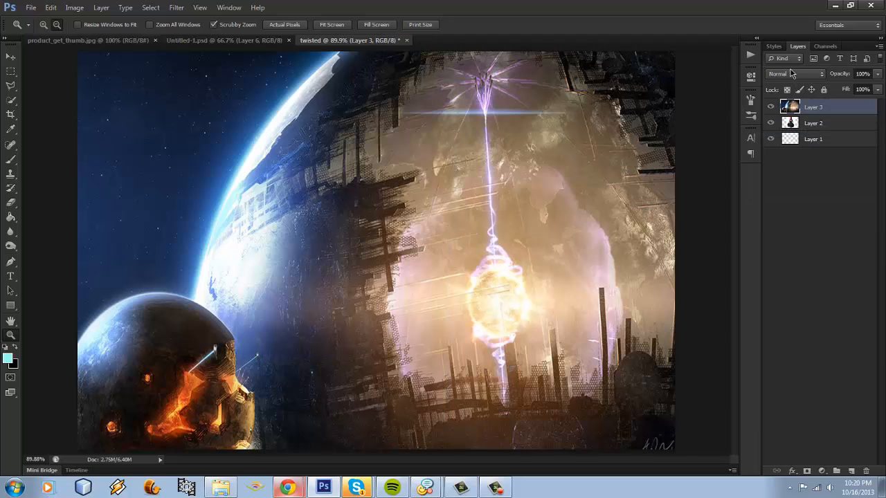
# Step: Set the planet layer's blend mode to Soft Light and its opacity to 42%
pyautogui.click(796, 73)
pyautogui.click(802, 227)
pyautogui.click(878, 74)
pyautogui.moveTo(877, 90); pyautogui.dragTo(845, 92)
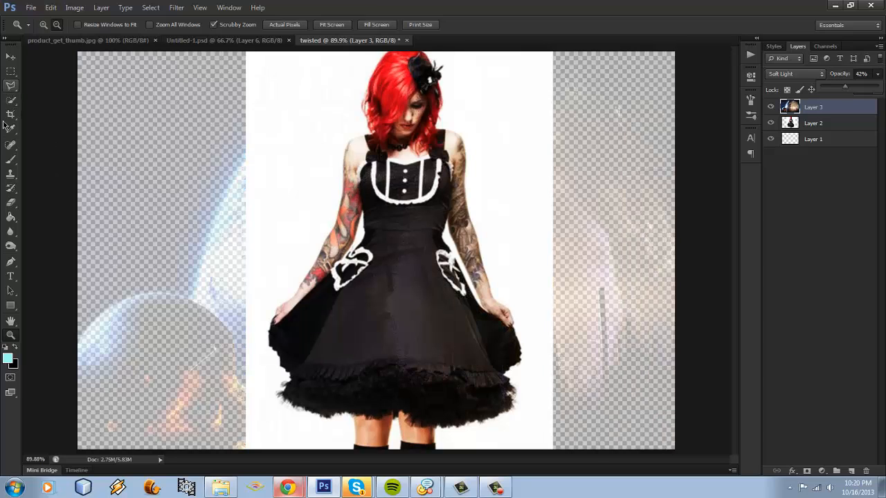
# Step: Add a blank layer mask to the planet layer and make black (000000) the foreground colour
pyautogui.click(806, 471)
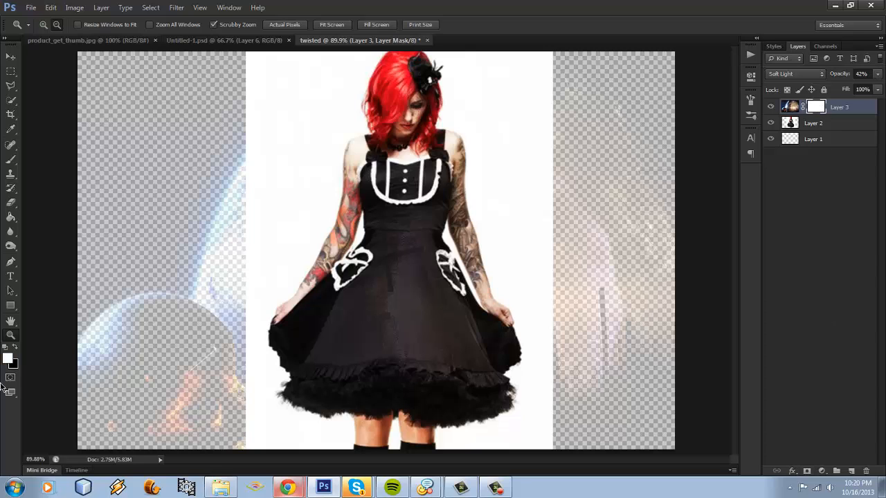
pyautogui.click(14, 348)
pyautogui.click(8, 358)
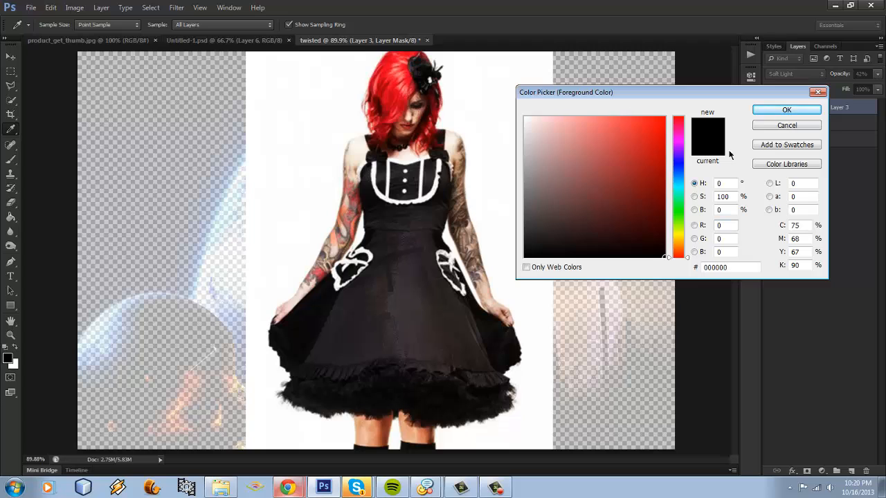
pyautogui.click(768, 110)
pyautogui.press('z')
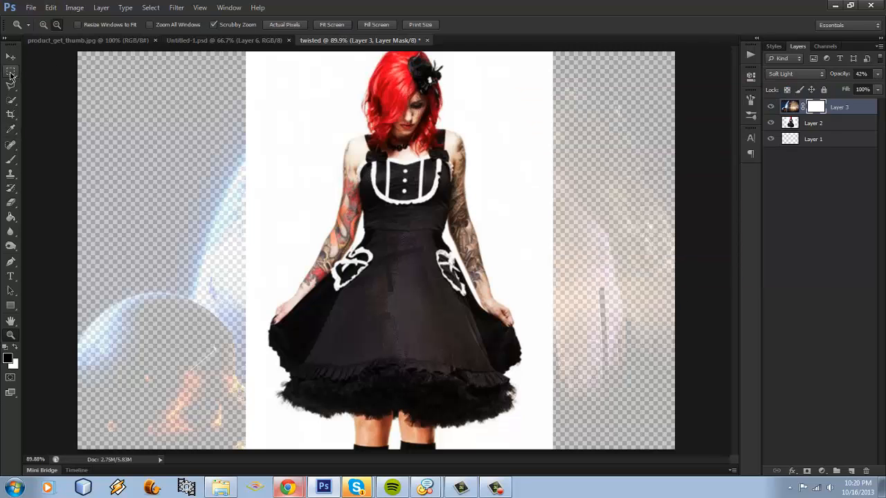
# Step: Enlarge the soft brush to 97 px and paint black on the mask over the woman's head, dress and legs
pyautogui.click(10, 160)
pyautogui.click(56, 25)
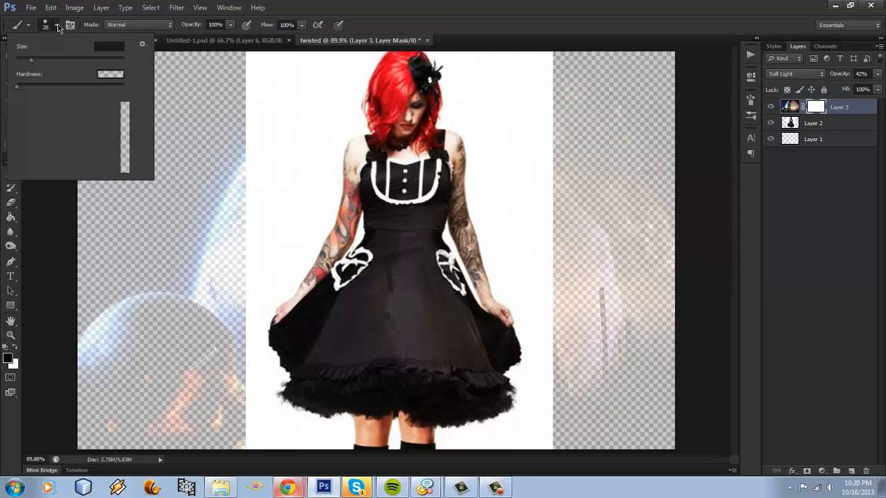
pyautogui.moveTo(31, 61); pyautogui.dragTo(68, 61)
pyautogui.click(426, 105)
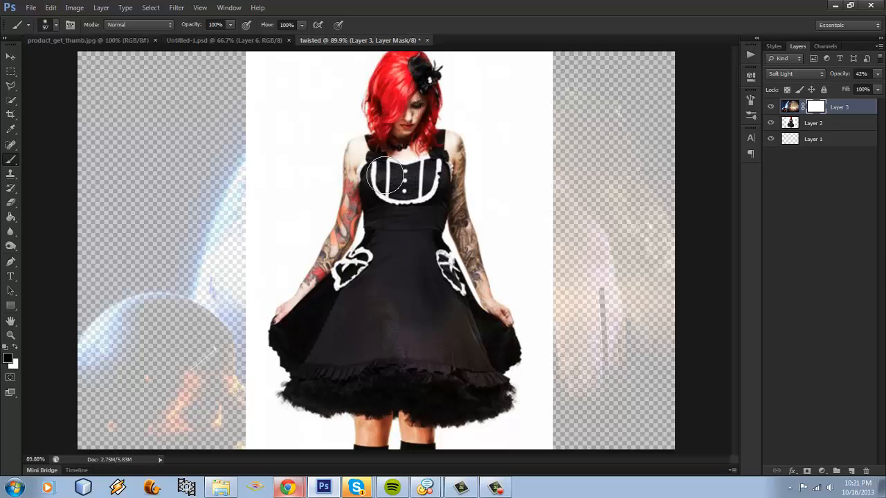
pyautogui.moveTo(414, 135)
pyautogui.mouseDown()
pyautogui.moveTo(407, 124)
pyautogui.moveTo(422, 96)
pyautogui.mouseUp()
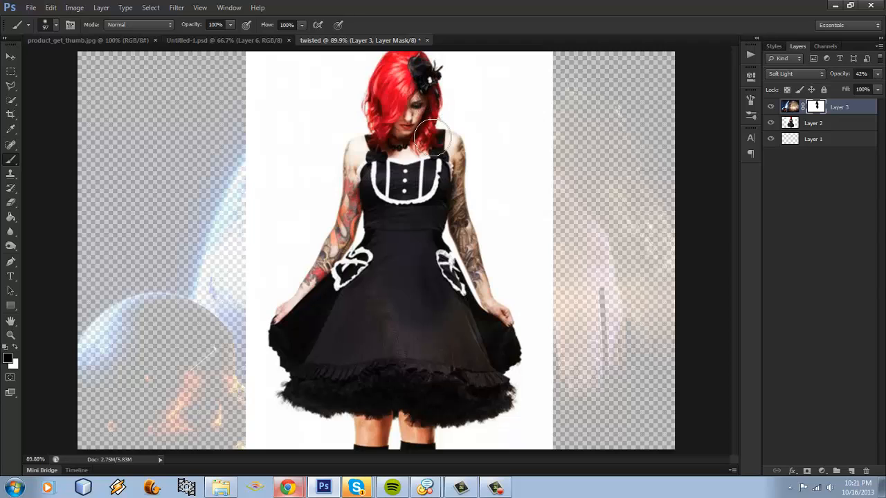
pyautogui.moveTo(379, 331)
pyautogui.mouseDown()
pyautogui.moveTo(408, 347)
pyautogui.moveTo(391, 377)
pyautogui.moveTo(394, 426)
pyautogui.moveTo(411, 377)
pyautogui.moveTo(428, 370)
pyautogui.moveTo(438, 416)
pyautogui.moveTo(440, 394)
pyautogui.moveTo(460, 391)
pyautogui.moveTo(456, 411)
pyautogui.moveTo(503, 413)
pyautogui.moveTo(478, 377)
pyautogui.moveTo(502, 376)
pyautogui.moveTo(512, 357)
pyautogui.moveTo(487, 348)
pyautogui.moveTo(469, 321)
pyautogui.moveTo(477, 341)
pyautogui.moveTo(456, 360)
pyautogui.moveTo(380, 334)
pyautogui.moveTo(306, 358)
pyautogui.moveTo(316, 365)
pyautogui.moveTo(320, 345)
pyautogui.moveTo(378, 292)
pyautogui.moveTo(383, 299)
pyautogui.moveTo(340, 354)
pyautogui.moveTo(341, 387)
pyautogui.moveTo(328, 407)
pyautogui.moveTo(348, 414)
pyautogui.moveTo(382, 377)
pyautogui.moveTo(389, 436)
pyautogui.mouseUp()
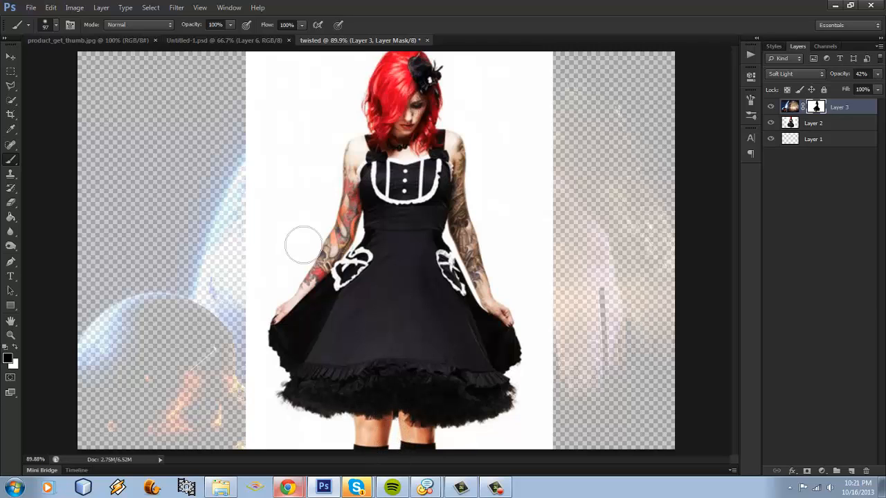
# Step: Reduce the soft brush to 50 px and paint black on the mask along the waist and heart-shaped pocket beside the red-tattooed arm
pyautogui.click(10, 335)
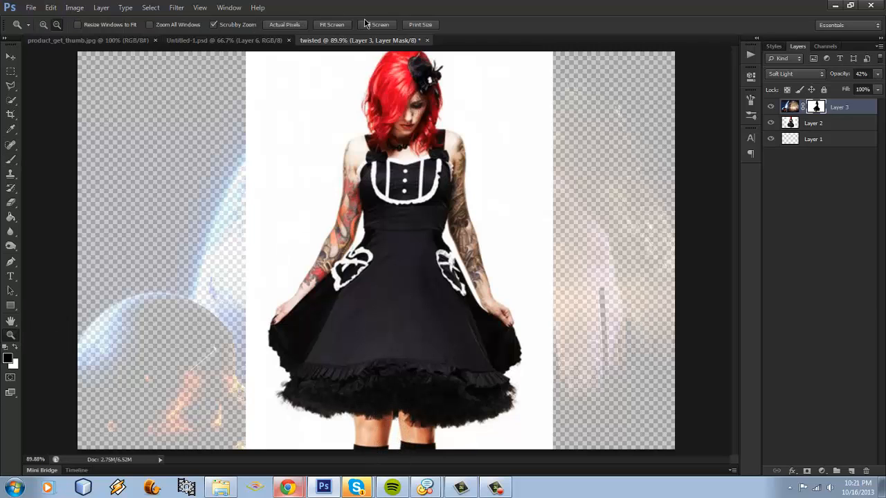
pyautogui.click(363, 101)
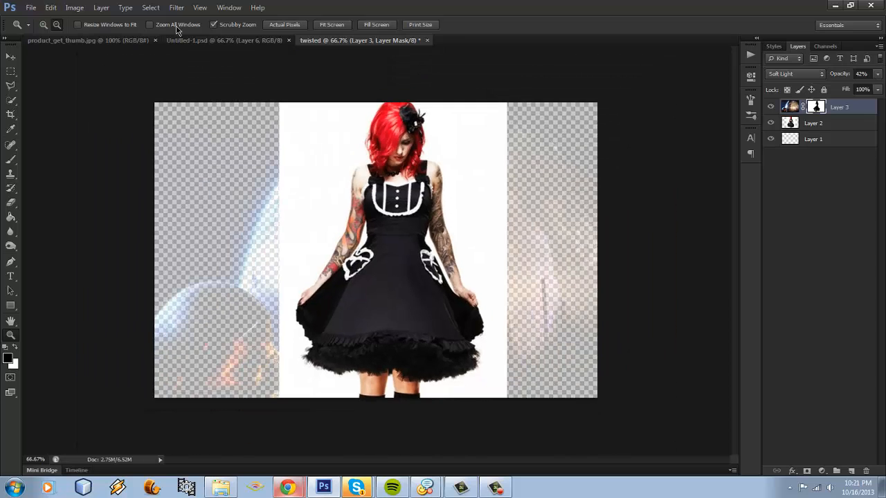
pyautogui.click(44, 25)
pyautogui.click(315, 130)
pyautogui.click(314, 130)
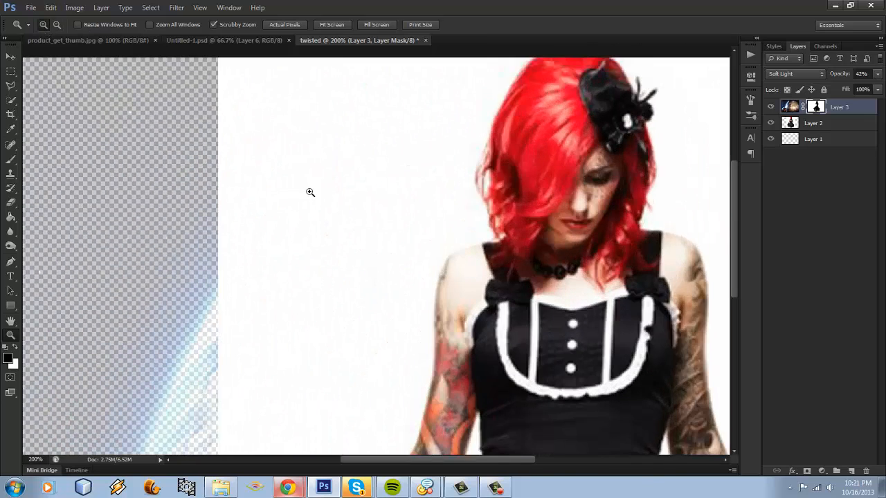
pyautogui.click(10, 161)
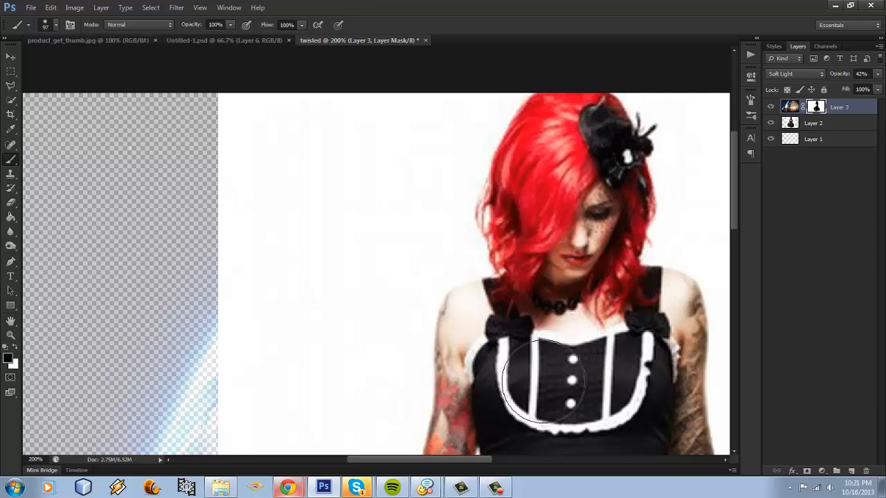
pyautogui.scroll(-3, 536, 370)
pyautogui.scroll(-3, 559, 341)
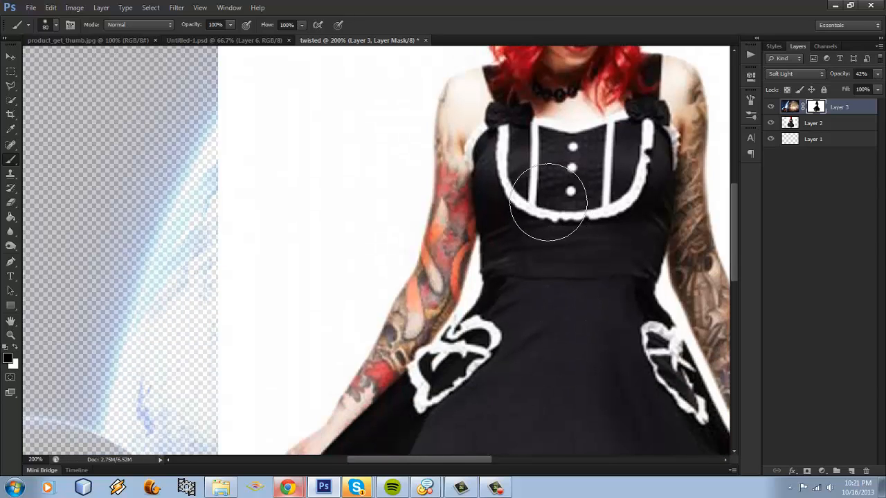
pyautogui.press('[')
pyautogui.press('[')
pyautogui.press('[')
pyautogui.press('[')
pyautogui.press('[')
pyautogui.moveTo(469, 275); pyautogui.dragTo(404, 398)
# Step: Set the brush to 60 px and paint black on the mask along the skirt's ruffled hem
pyautogui.scroll(-3, 403, 398)
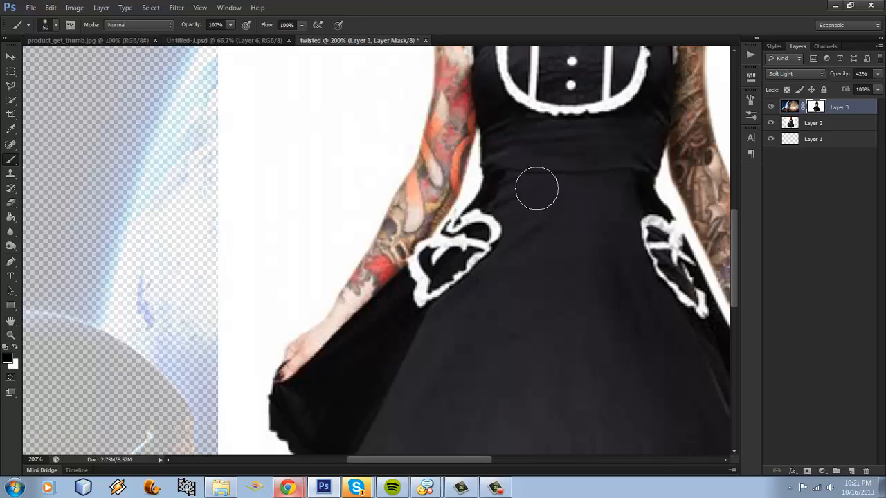
pyautogui.scroll(-5, 577, 210)
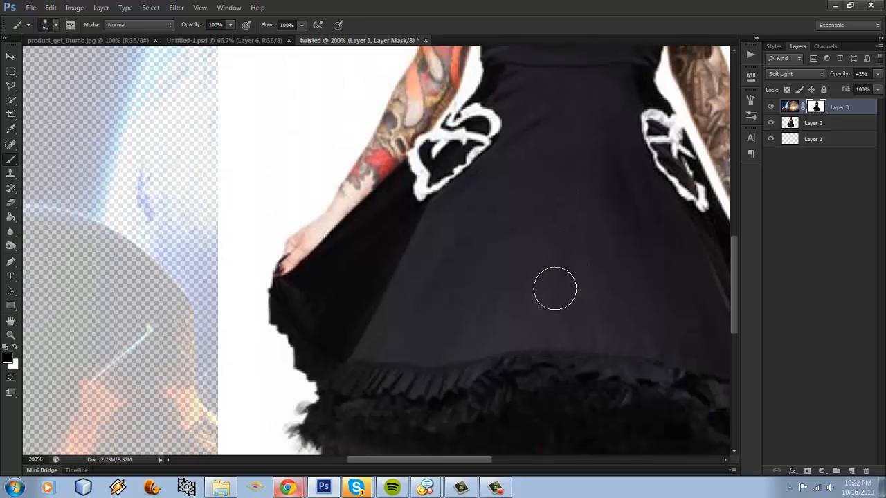
pyautogui.press('[')
pyautogui.scroll(-5, 530, 288)
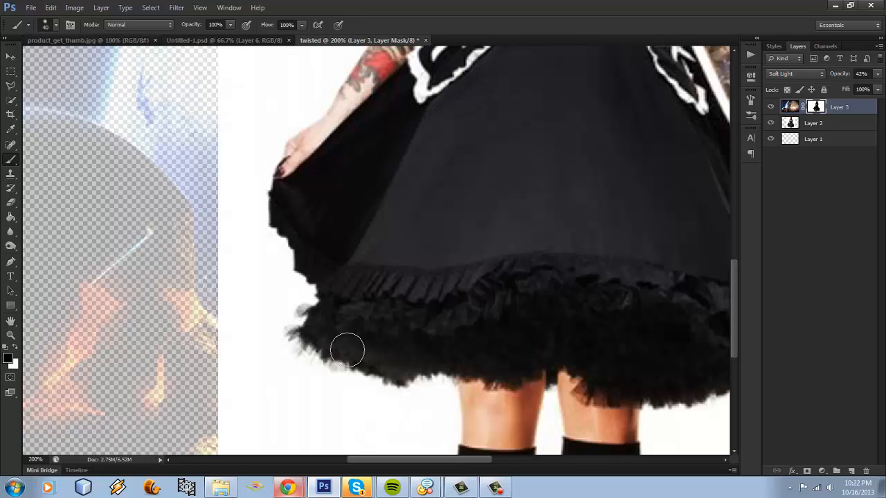
pyautogui.press(']')
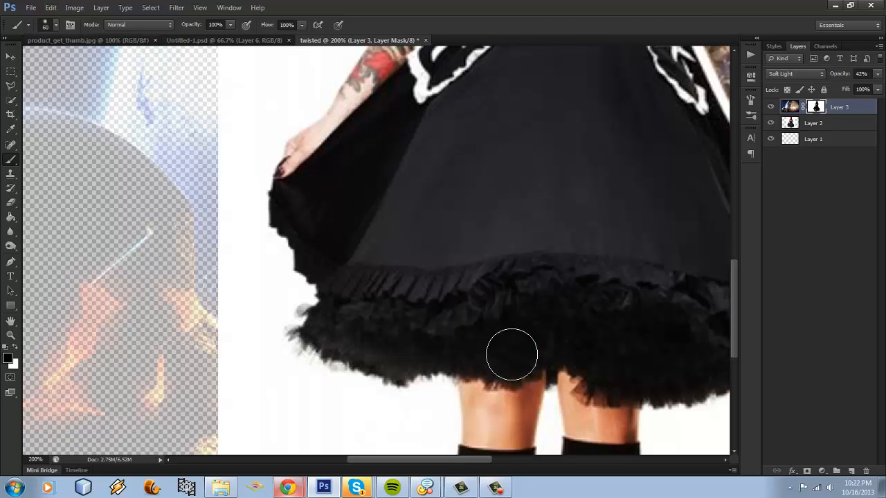
pyautogui.scroll(-3, 532, 391)
pyautogui.scroll(-3, 533, 393)
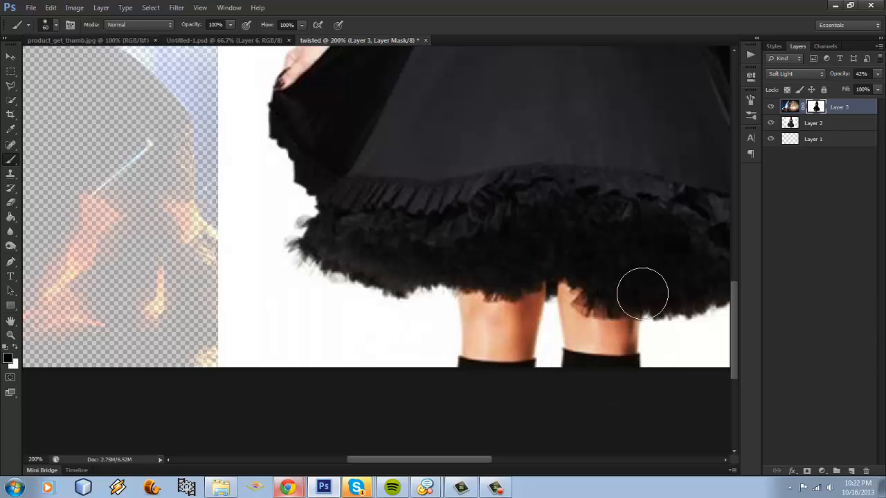
pyautogui.moveTo(471, 459); pyautogui.dragTo(510, 459)
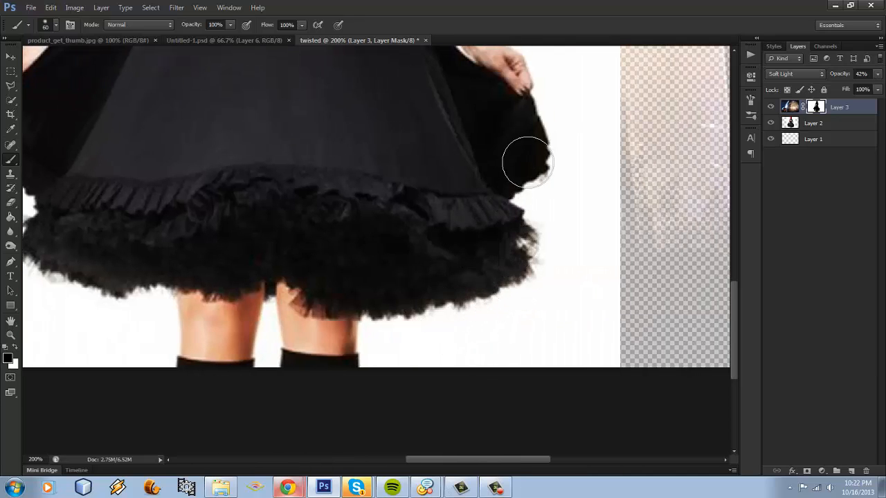
# Step: Reduce the brush to 45 px and paint black on the mask up the dark-tattooed arm
pyautogui.scroll(3, 486, 182)
pyautogui.scroll(6, 486, 182)
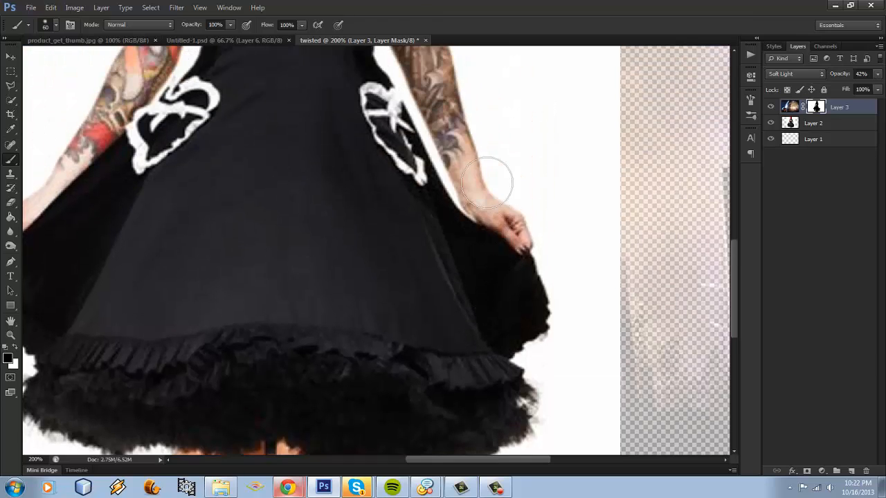
pyautogui.press('[')
pyautogui.press('[')
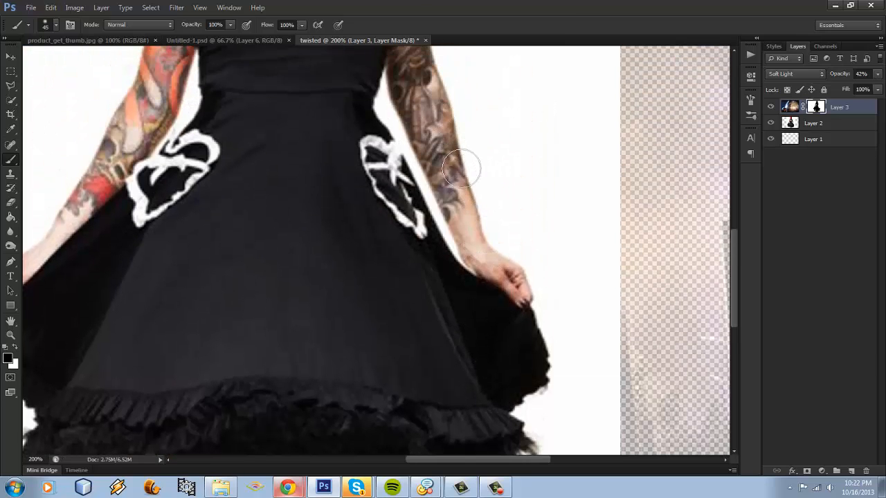
pyautogui.scroll(4, 429, 137)
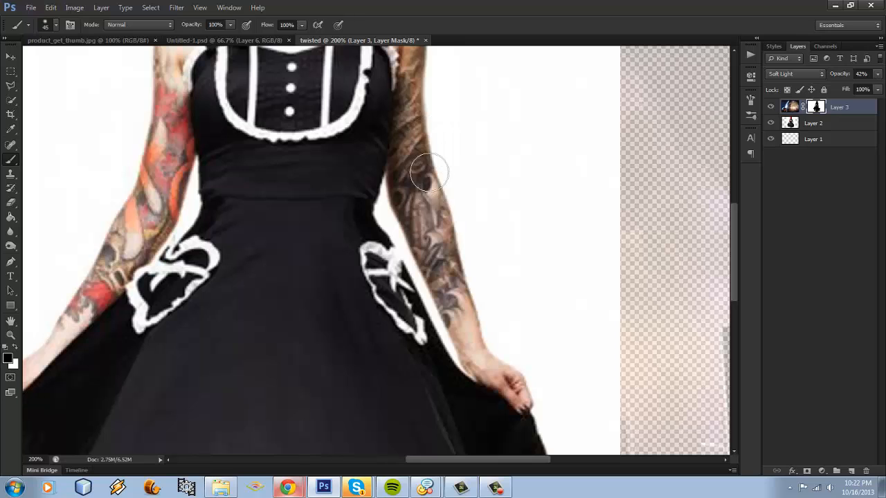
pyautogui.scroll(3, 414, 111)
pyautogui.moveTo(416, 195)
pyautogui.mouseDown()
pyautogui.moveTo(417, 138)
pyautogui.moveTo(399, 111)
pyautogui.moveTo(419, 103)
pyautogui.moveTo(388, 103)
pyautogui.mouseUp()
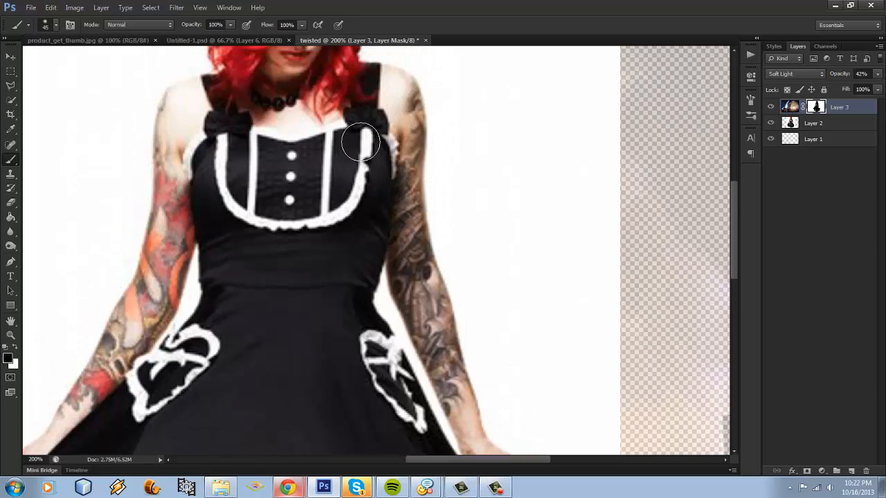
# Step: Set the planet layer's blend mode to Normal and its opacity to 73%
pyautogui.click(803, 74)
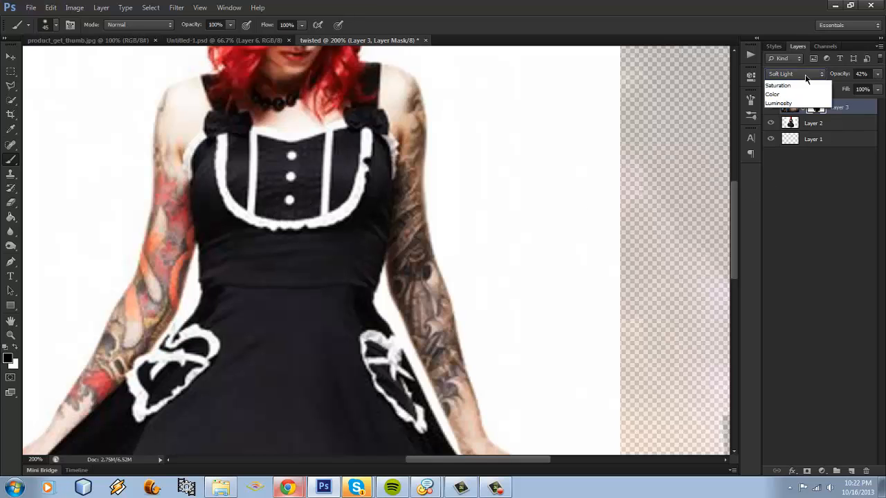
pyautogui.click(789, 80)
pyautogui.click(878, 75)
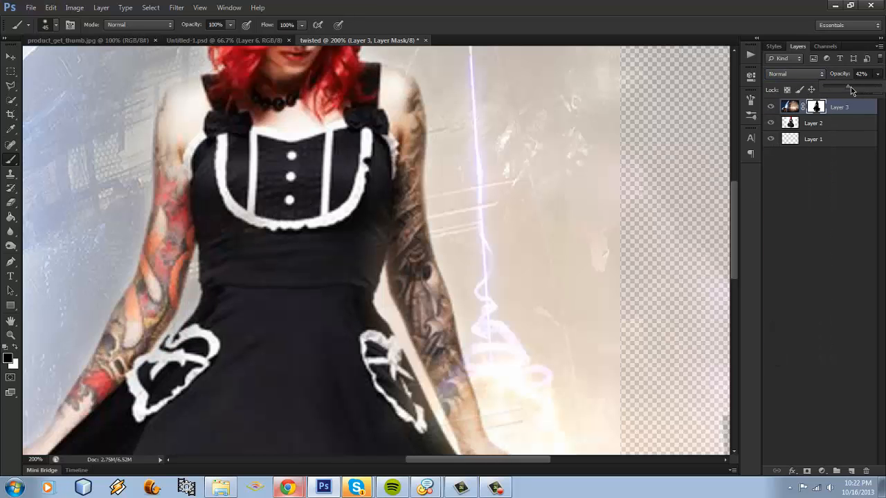
pyautogui.moveTo(863, 92); pyautogui.dragTo(866, 92)
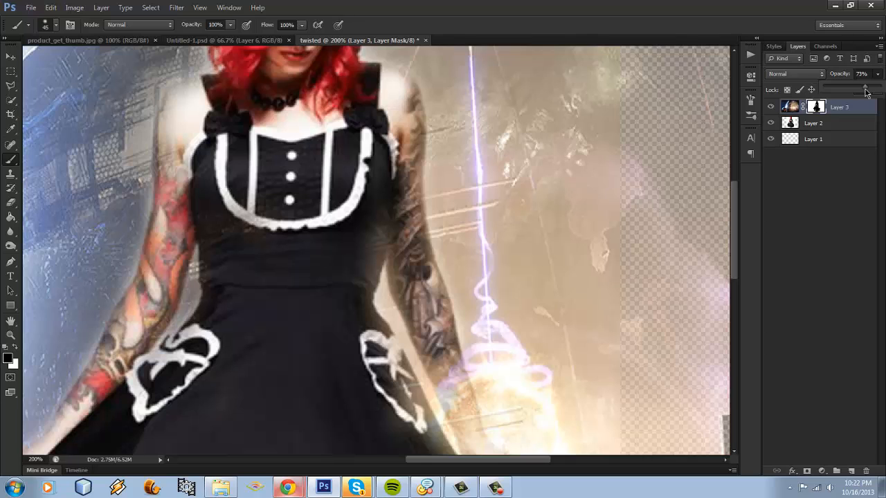
# Step: Paint black on the mask over the skirt's outer fold below the dark-tattooed arm and along the ruffled hem
pyautogui.scroll(-8, 534, 245)
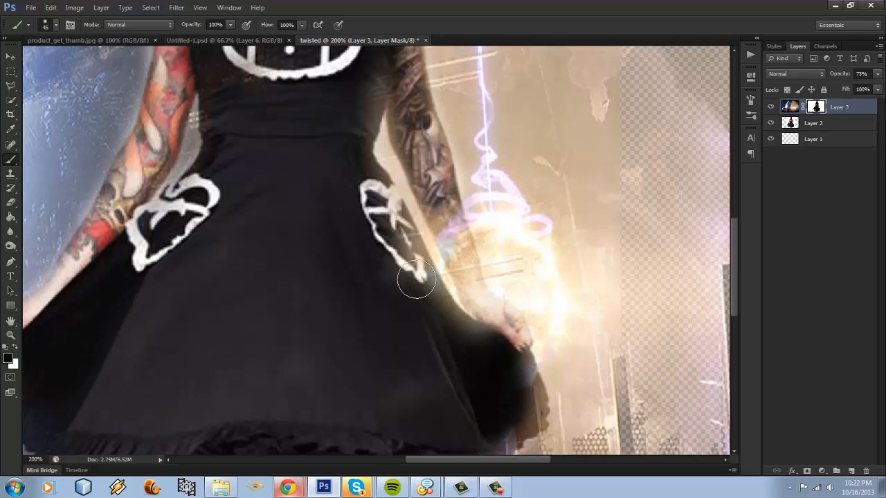
pyautogui.moveTo(416, 279); pyautogui.dragTo(447, 340)
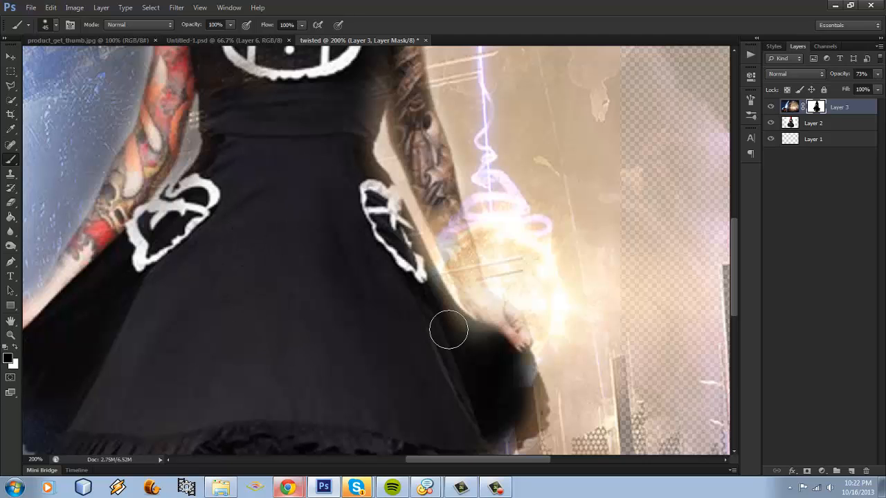
pyautogui.moveTo(468, 352)
pyautogui.mouseDown()
pyautogui.moveTo(403, 224)
pyautogui.moveTo(486, 376)
pyautogui.moveTo(485, 360)
pyautogui.moveTo(519, 374)
pyautogui.moveTo(544, 422)
pyautogui.moveTo(540, 434)
pyautogui.moveTo(549, 429)
pyautogui.moveTo(532, 393)
pyautogui.moveTo(543, 414)
pyautogui.moveTo(535, 397)
pyautogui.moveTo(530, 421)
pyautogui.mouseUp()
pyautogui.scroll(-3, 530, 421)
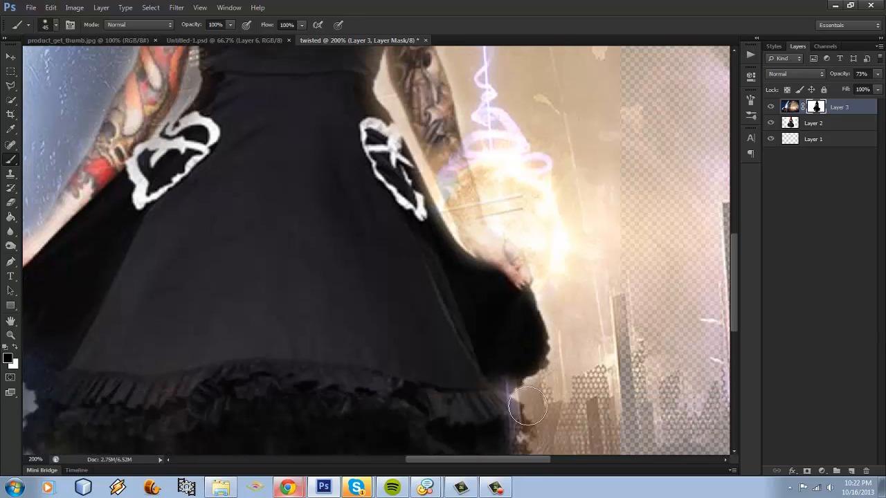
pyautogui.moveTo(510, 352)
pyautogui.mouseDown()
pyautogui.moveTo(524, 395)
pyautogui.moveTo(515, 400)
pyautogui.moveTo(525, 436)
pyautogui.mouseUp()
pyautogui.scroll(-3, 463, 421)
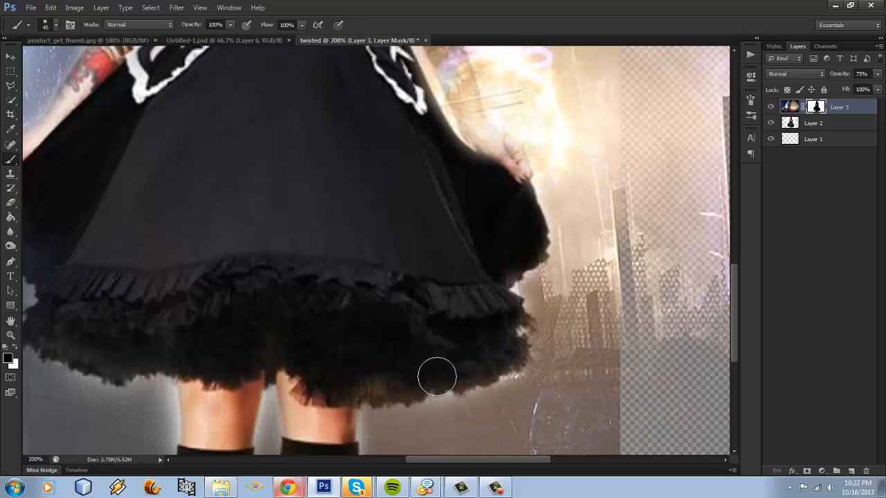
pyautogui.moveTo(377, 368)
pyautogui.mouseDown()
pyautogui.moveTo(499, 347)
pyautogui.moveTo(515, 332)
pyautogui.moveTo(516, 304)
pyautogui.mouseUp()
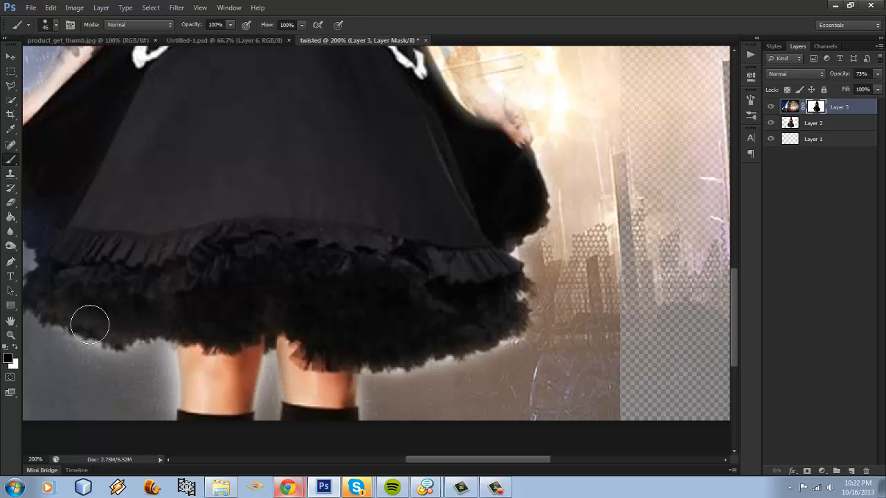
pyautogui.scroll(-2, 214, 299)
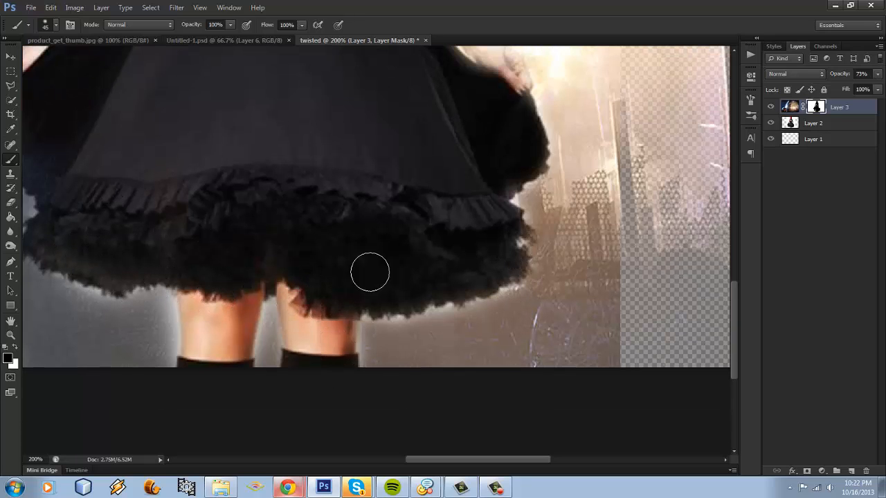
# Step: Reduce the brush to 35 px and paint black on the mask over the dark-tattooed forearm and the hand holding the skirt
pyautogui.scroll(5, 433, 198)
pyautogui.scroll(2, 436, 196)
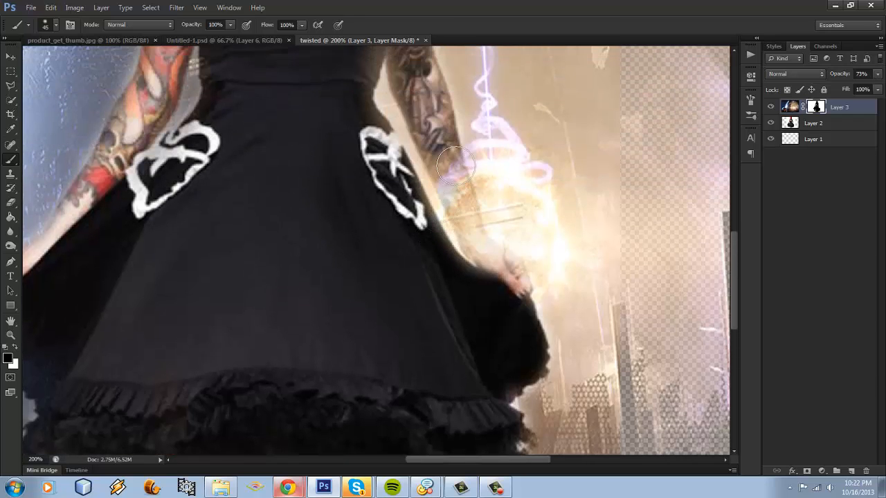
pyautogui.press('[')
pyautogui.moveTo(454, 169); pyautogui.dragTo(476, 212)
pyautogui.press('[')
pyautogui.scroll(-2, 475, 210)
pyautogui.moveTo(471, 173)
pyautogui.mouseDown()
pyautogui.moveTo(499, 225)
pyautogui.moveTo(522, 242)
pyautogui.moveTo(529, 259)
pyautogui.moveTo(523, 244)
pyautogui.moveTo(493, 230)
pyautogui.moveTo(534, 283)
pyautogui.moveTo(473, 251)
pyautogui.moveTo(451, 224)
pyautogui.moveTo(388, 98)
pyautogui.mouseUp()
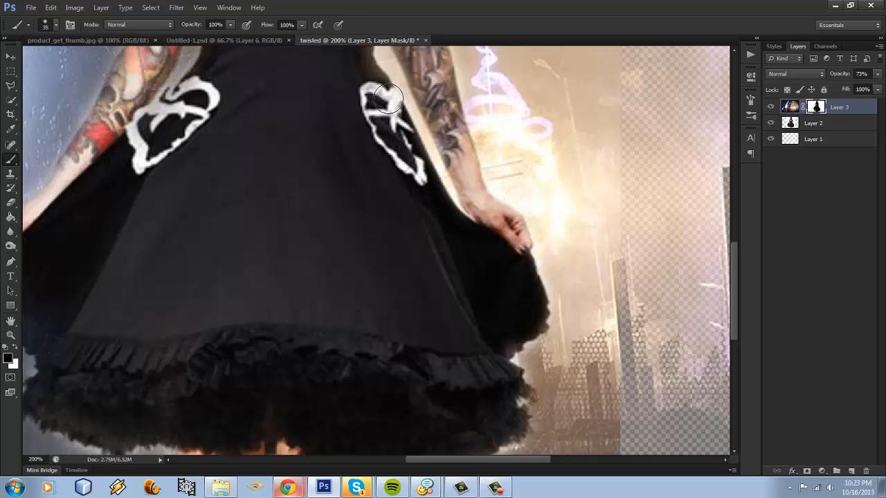
# Step: Paint black on the mask over the bodice and both sides of the waist
pyautogui.scroll(5, 380, 103)
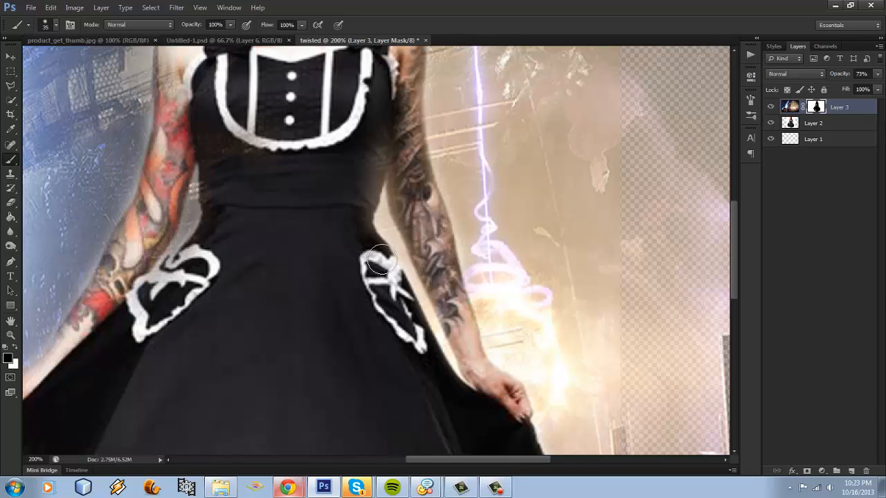
pyautogui.moveTo(379, 260)
pyautogui.mouseDown()
pyautogui.moveTo(382, 174)
pyautogui.moveTo(374, 188)
pyautogui.moveTo(384, 146)
pyautogui.mouseUp()
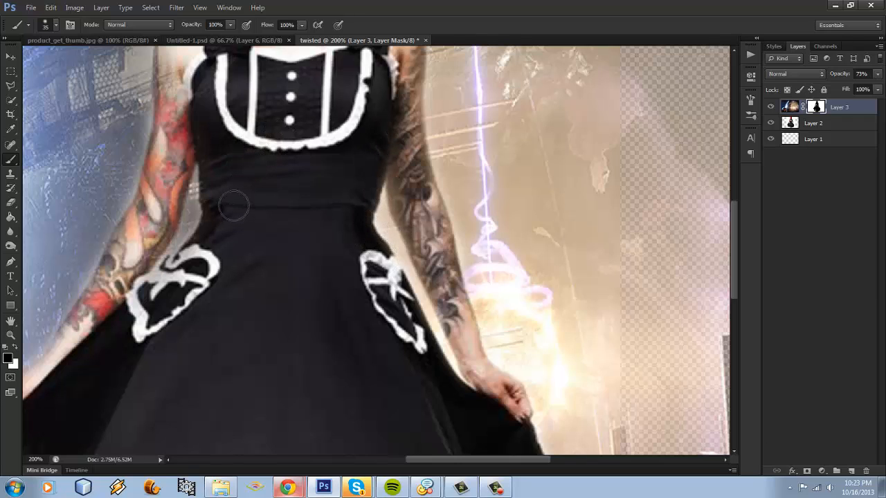
pyautogui.moveTo(222, 263)
pyautogui.mouseDown()
pyautogui.moveTo(197, 239)
pyautogui.moveTo(194, 204)
pyautogui.mouseUp()
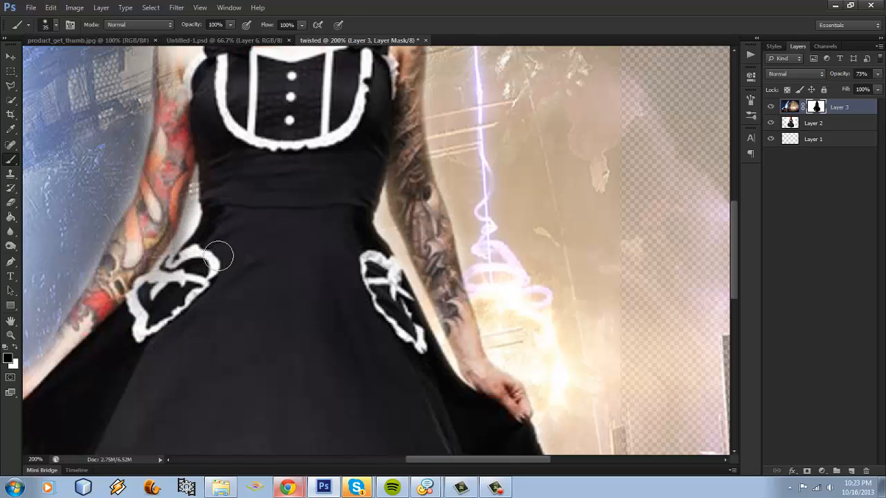
# Step: Switch to white with a brush of about 10 px and restore the background between the red-tattooed arm and the waist
pyautogui.click(15, 347)
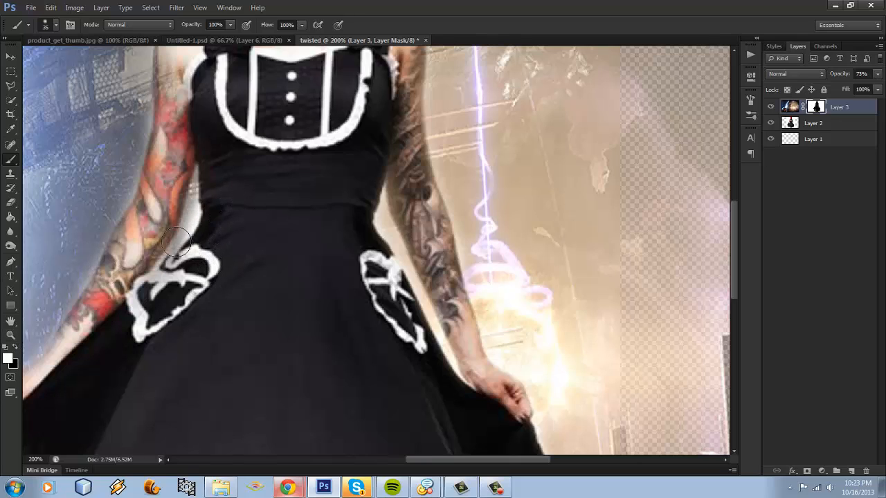
pyautogui.press('[')
pyautogui.press('[')
pyautogui.press('[')
pyautogui.moveTo(200, 216)
pyautogui.mouseDown()
pyautogui.moveTo(189, 246)
pyautogui.moveTo(198, 211)
pyautogui.mouseUp()
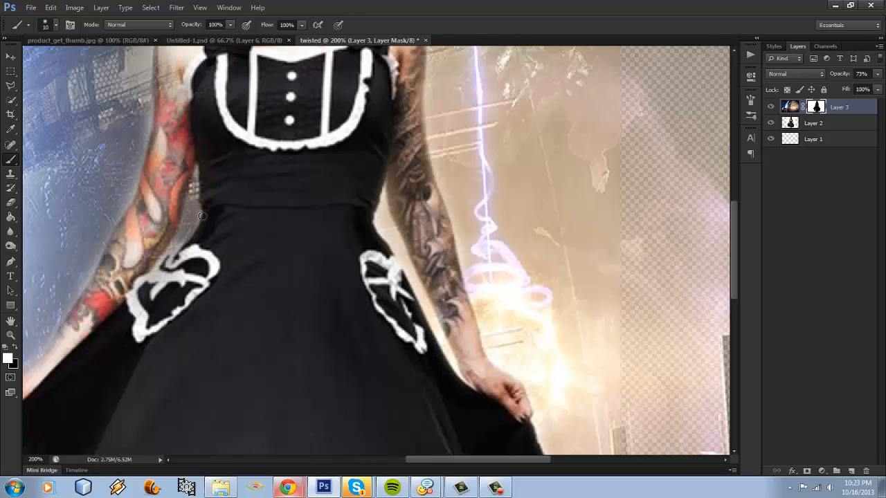
pyautogui.moveTo(192, 238); pyautogui.dragTo(174, 258)
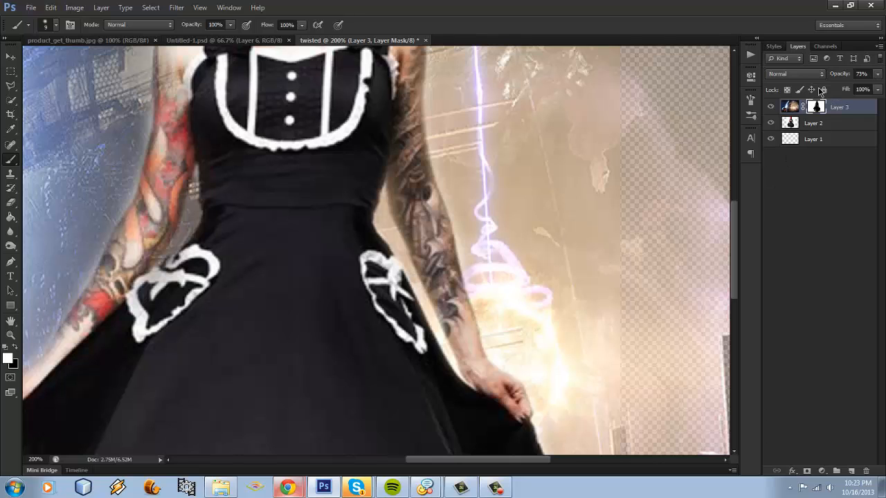
# Step: Raise the planet layer's opacity to 100%
pyautogui.click(879, 74)
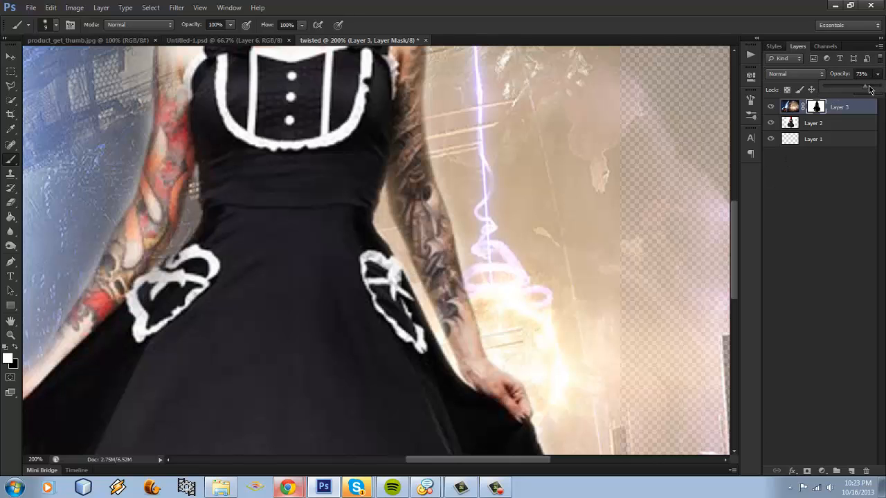
pyautogui.moveTo(869, 90); pyautogui.dragTo(882, 90)
# Step: Switch to black with a 35 px brush and paint on the mask over the red hair and the black hair ornament
pyautogui.scroll(6, 366, 291)
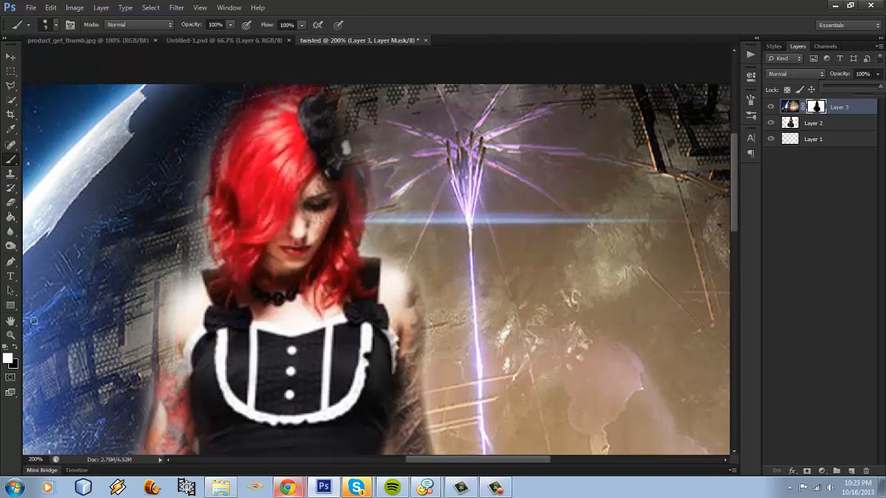
pyautogui.click(16, 347)
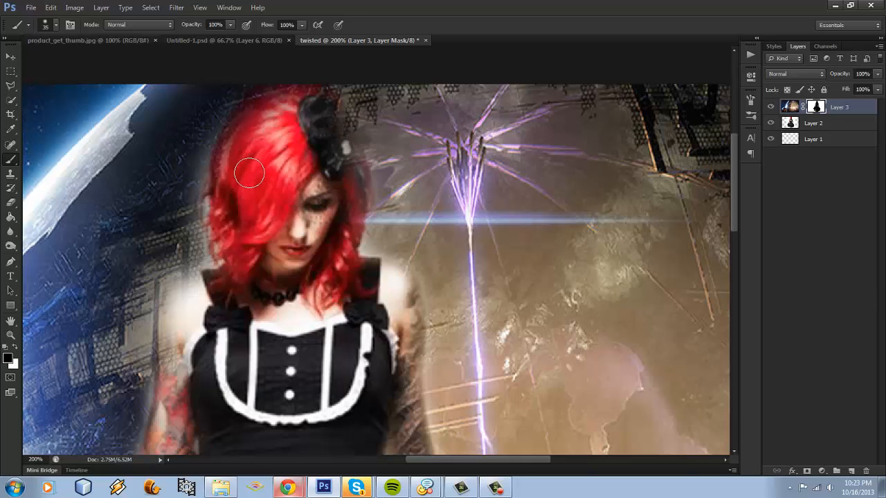
pyautogui.press(']')
pyautogui.press(']')
pyautogui.press(']')
pyautogui.moveTo(255, 158)
pyautogui.mouseDown()
pyautogui.moveTo(266, 119)
pyautogui.moveTo(294, 100)
pyautogui.moveTo(320, 113)
pyautogui.moveTo(346, 134)
pyautogui.moveTo(367, 216)
pyautogui.mouseUp()
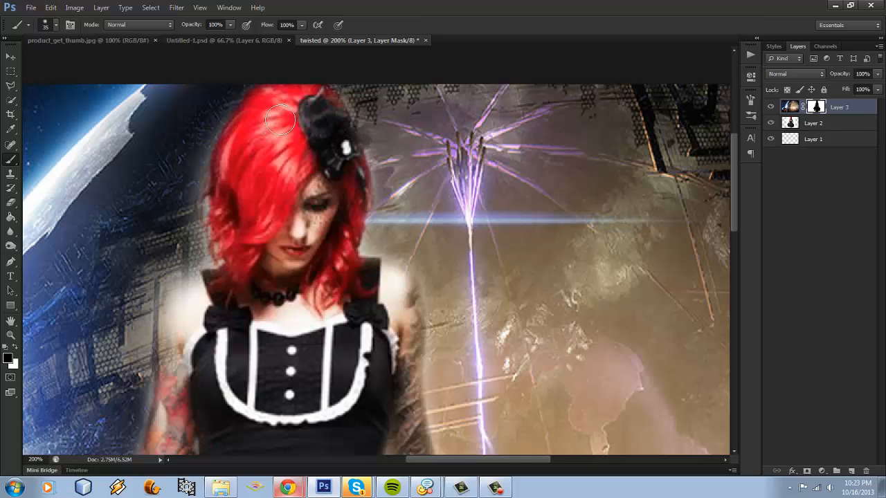
# Step: Paint black on the mask over the upper part of the red-tattooed arm beside the bodice
pyautogui.scroll(-3, 273, 231)
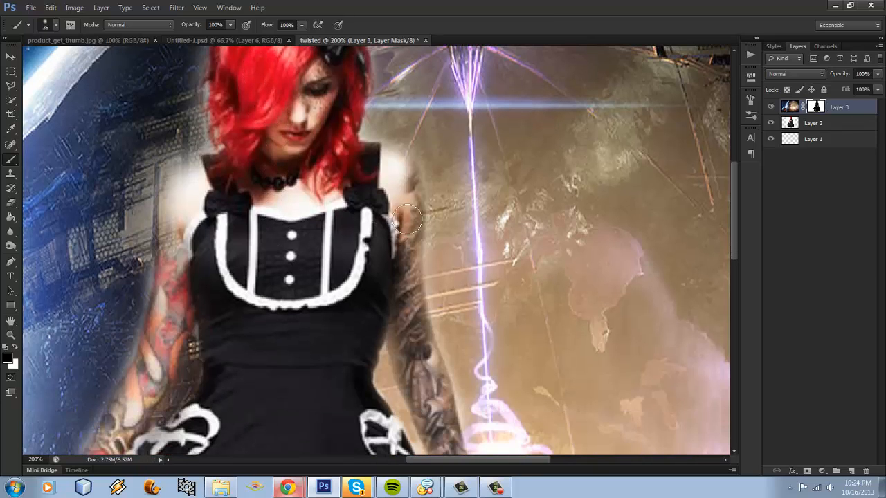
pyautogui.scroll(-2, 388, 277)
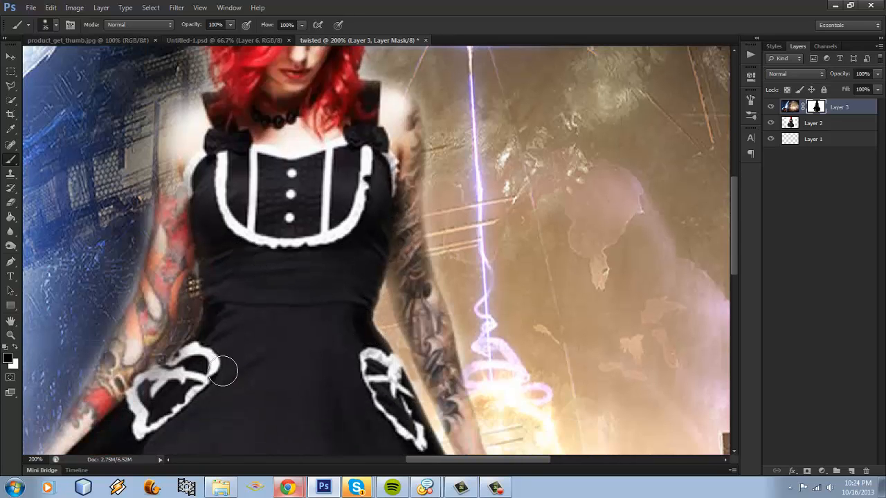
pyautogui.moveTo(186, 188)
pyautogui.mouseDown()
pyautogui.moveTo(209, 141)
pyautogui.moveTo(229, 124)
pyautogui.moveTo(189, 162)
pyautogui.moveTo(195, 211)
pyautogui.moveTo(193, 201)
pyautogui.moveTo(176, 299)
pyautogui.mouseUp()
# Step: Paint black on the mask over the skirt's ruffled edge on the red-tattooed arm's side
pyautogui.scroll(-3, 176, 299)
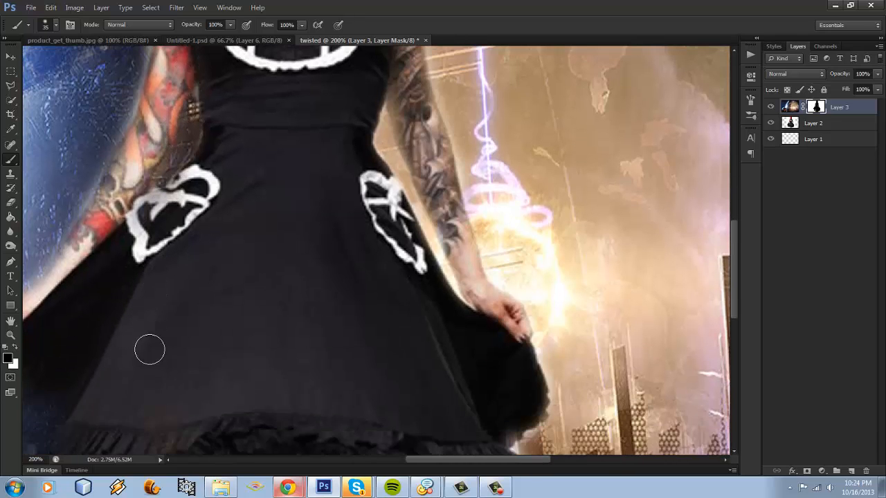
pyautogui.scroll(-2, 198, 401)
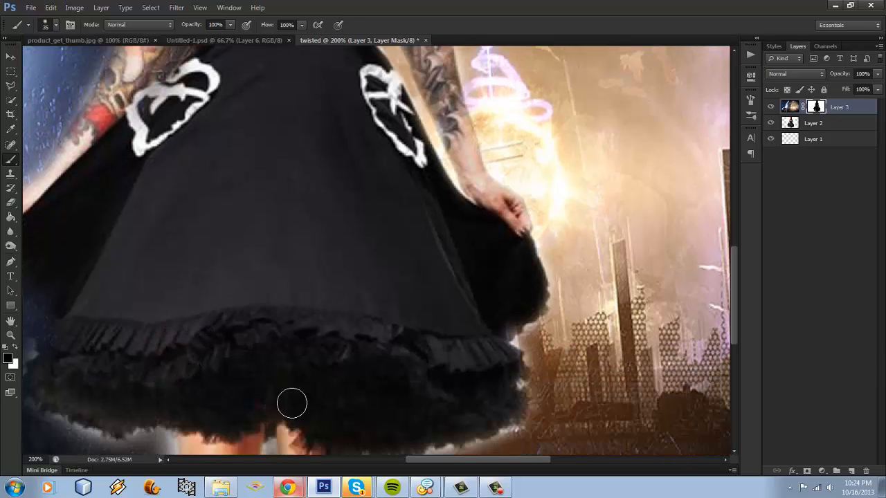
pyautogui.moveTo(74, 323)
pyautogui.mouseDown()
pyautogui.moveTo(51, 320)
pyautogui.moveTo(43, 298)
pyautogui.mouseUp()
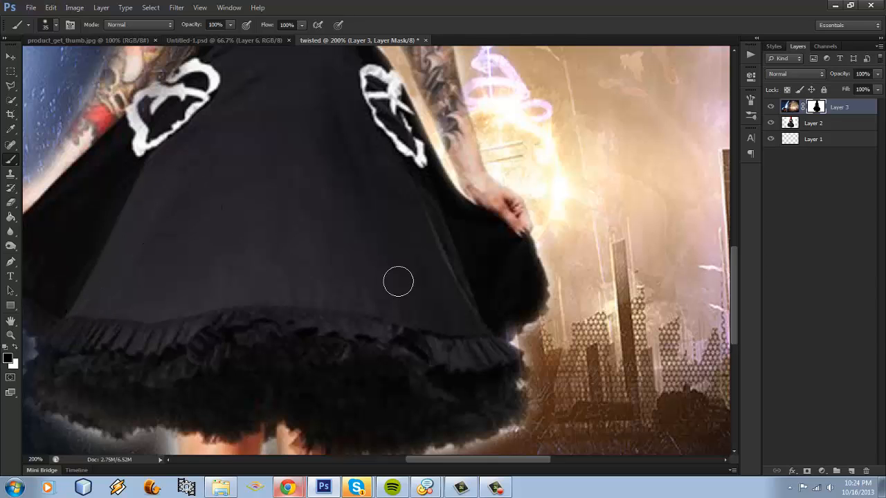
# Step: Fit the whole composite in view to examine the masked edges around the woman
pyautogui.scroll(-1, 429, 305)
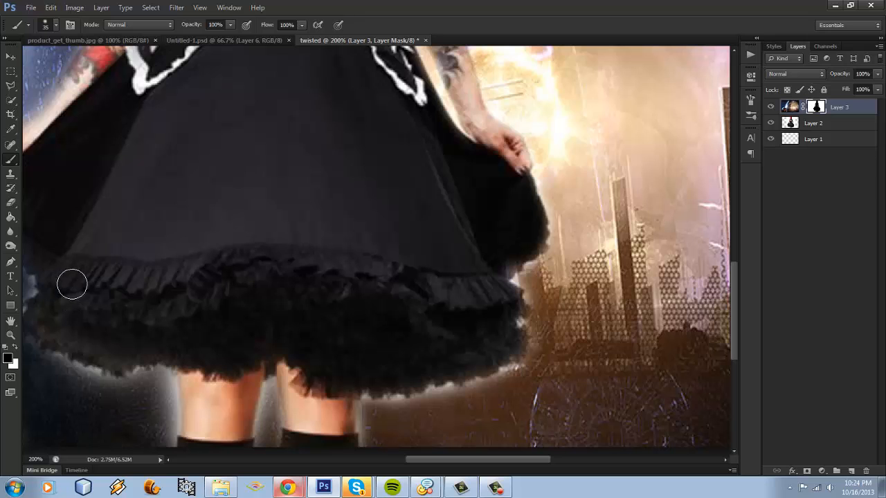
pyautogui.click(10, 335)
pyautogui.click(285, 24)
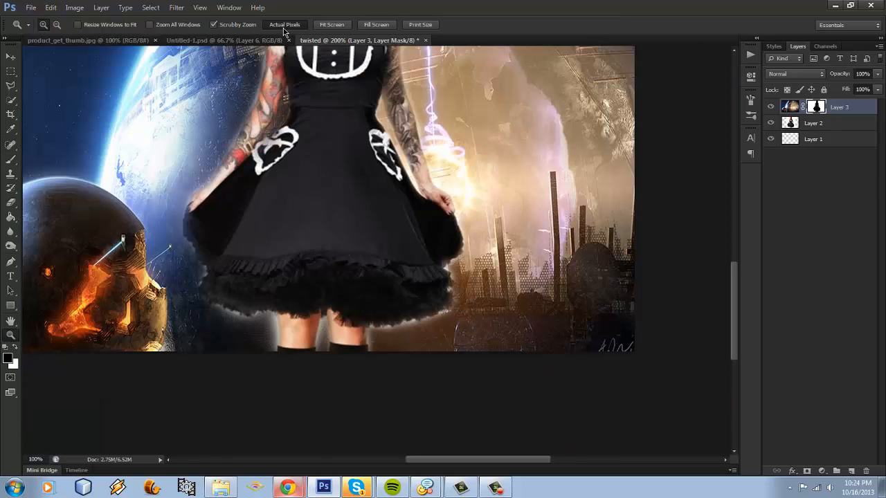
pyautogui.click(328, 27)
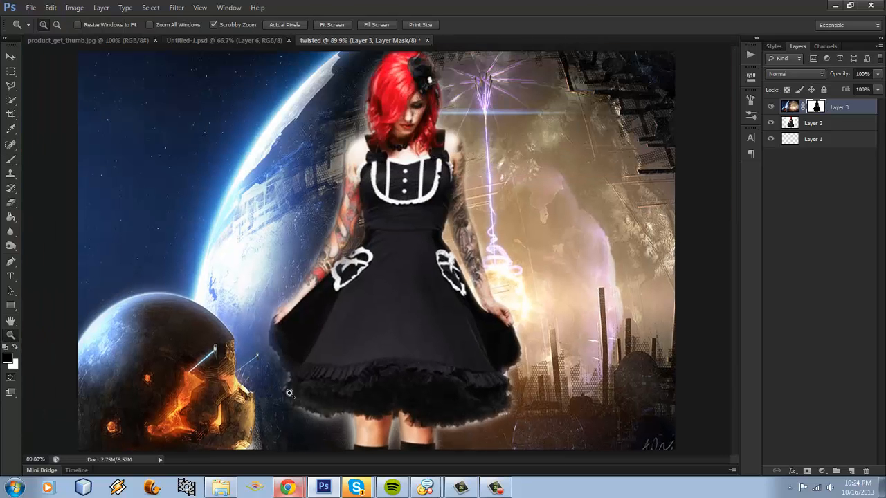